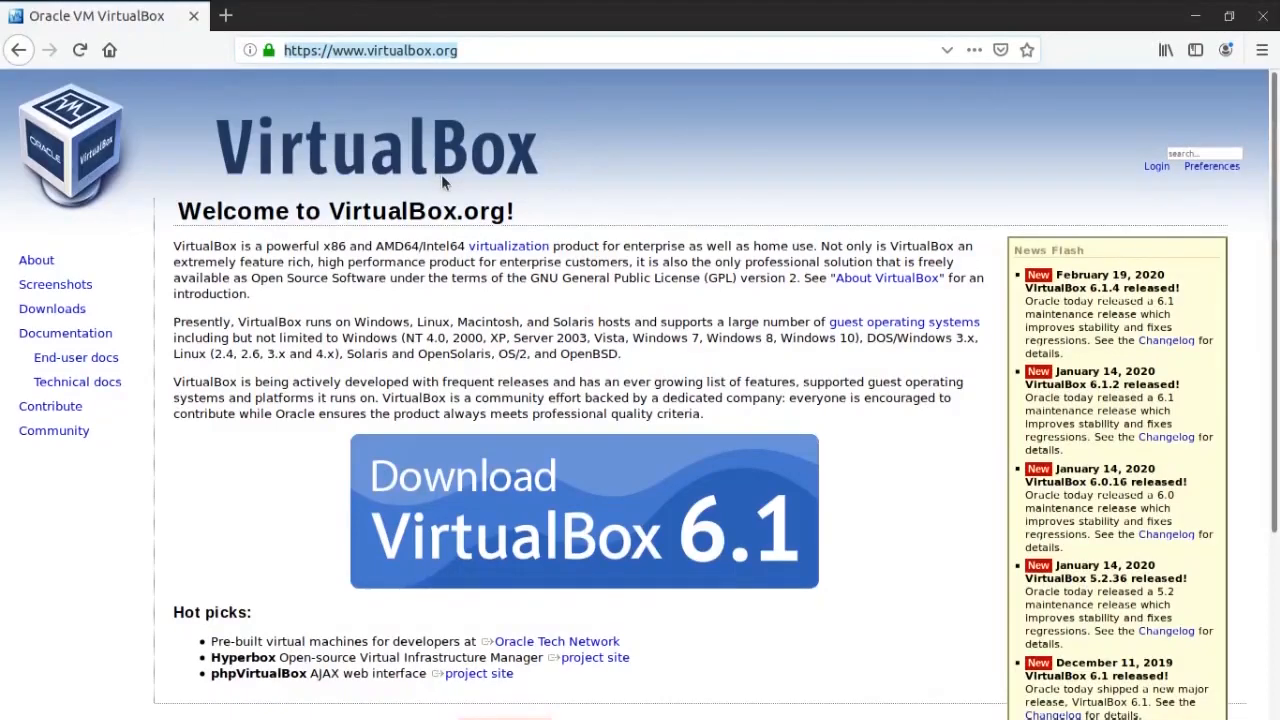
Step: Download the VirtualBox 6.1.4 Linux package for Ubuntu 18.04 / 18.10 / 19.04, saving the .deb file to disk
{"action": "left_click", "coordinate": [538, 515]}
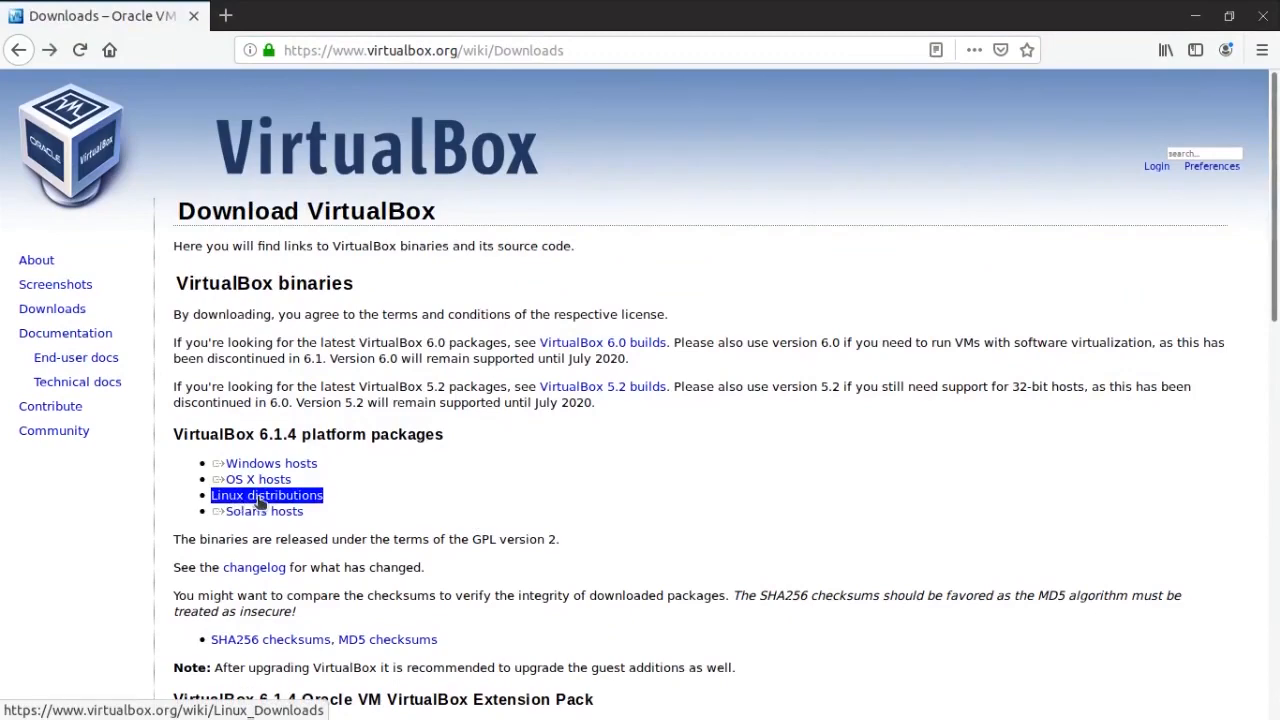
{"action": "left_click", "coordinate": [258, 498]}
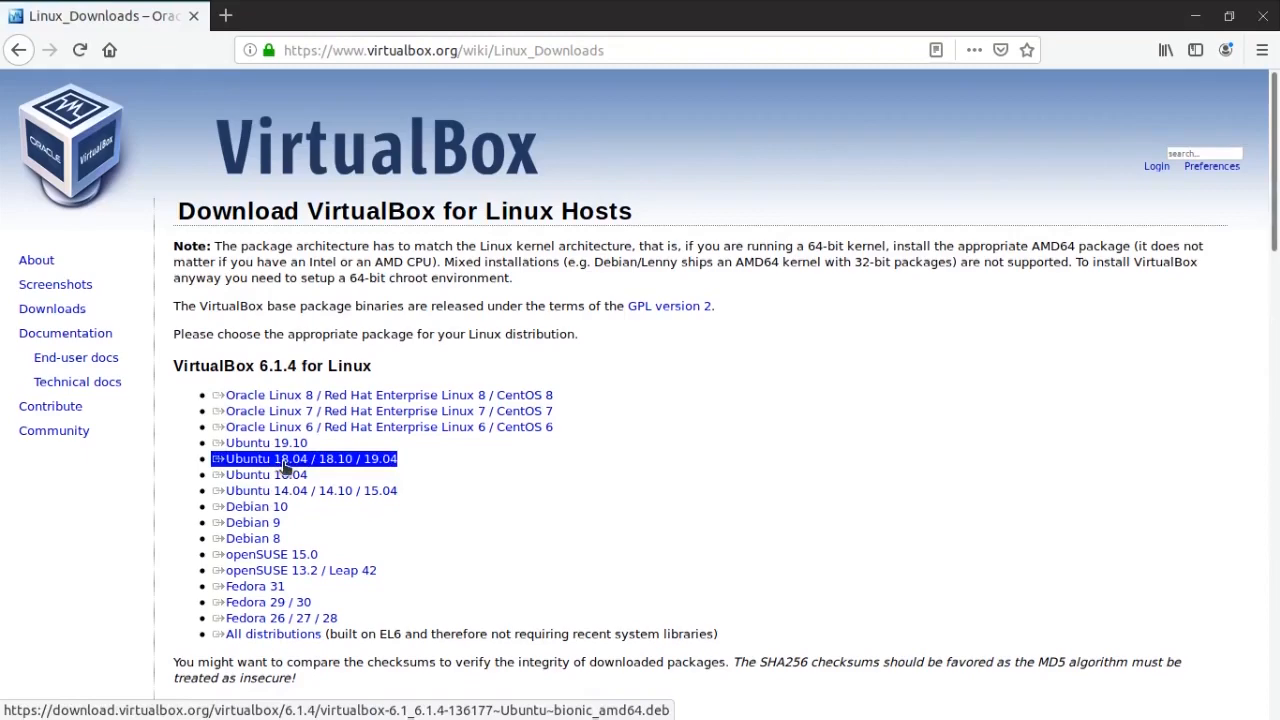
{"action": "left_click", "coordinate": [285, 466]}
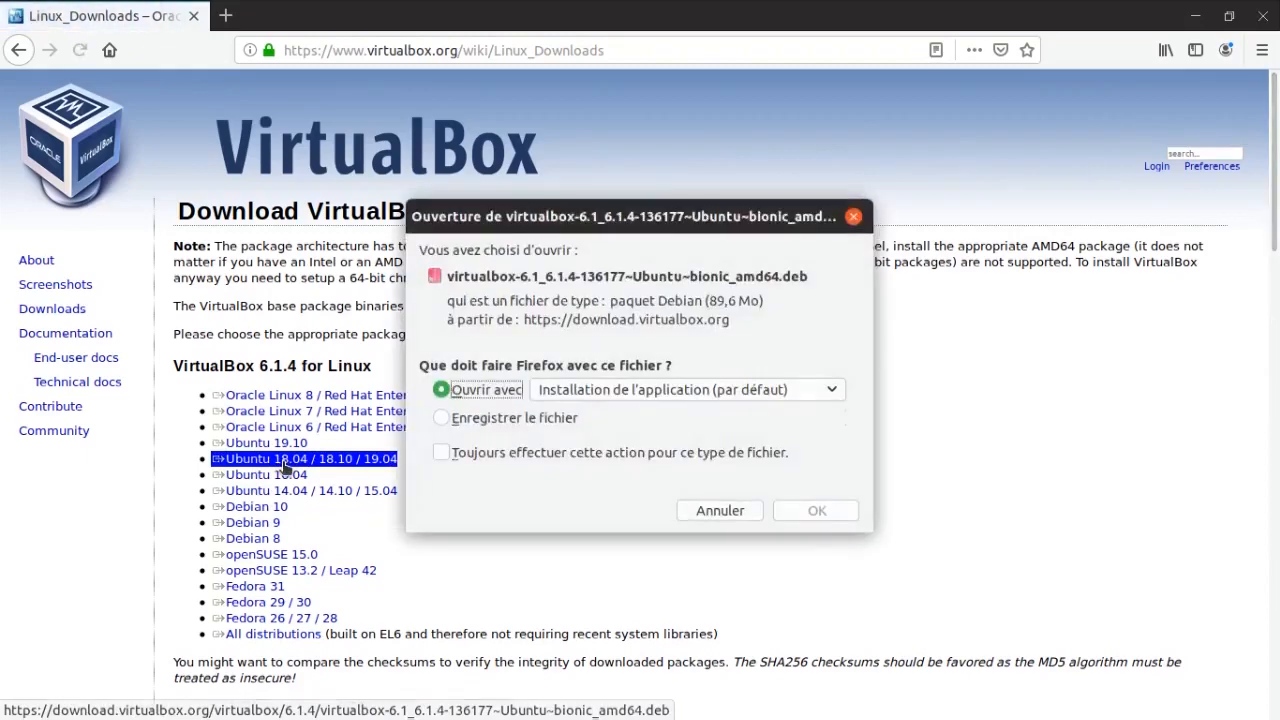
{"action": "left_click", "coordinate": [442, 420]}
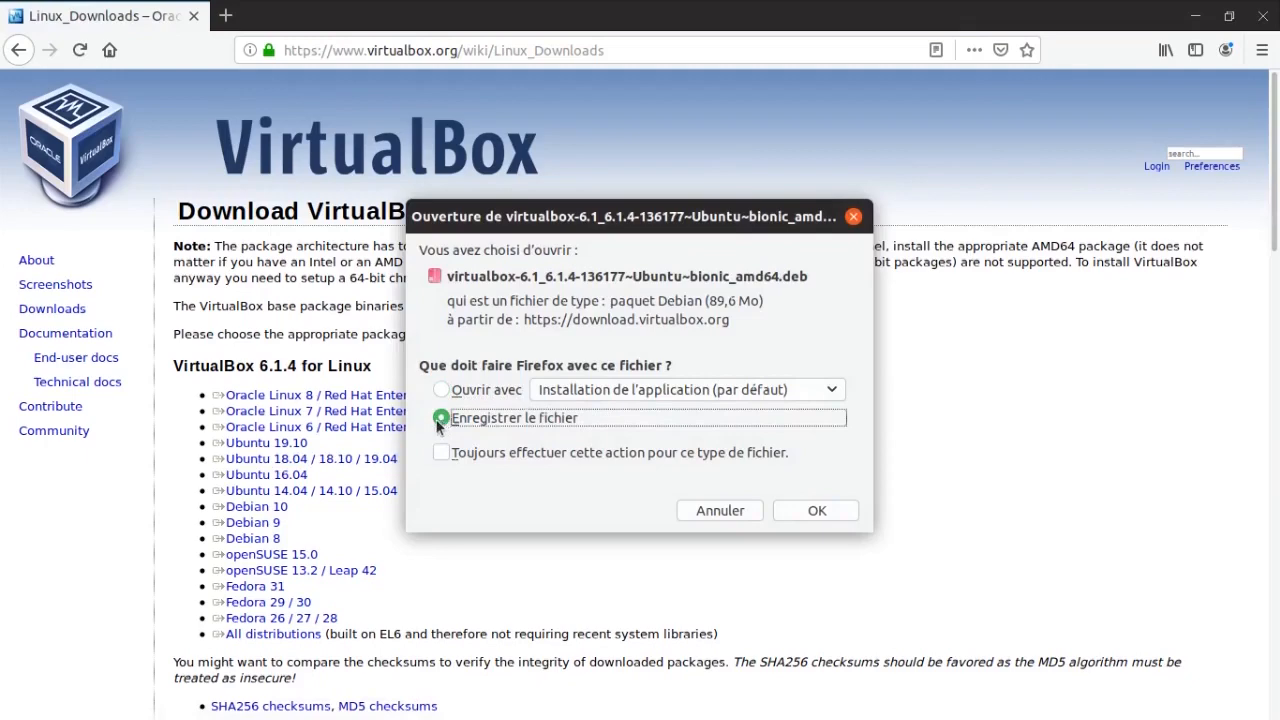
{"action": "left_click", "coordinate": [817, 511]}
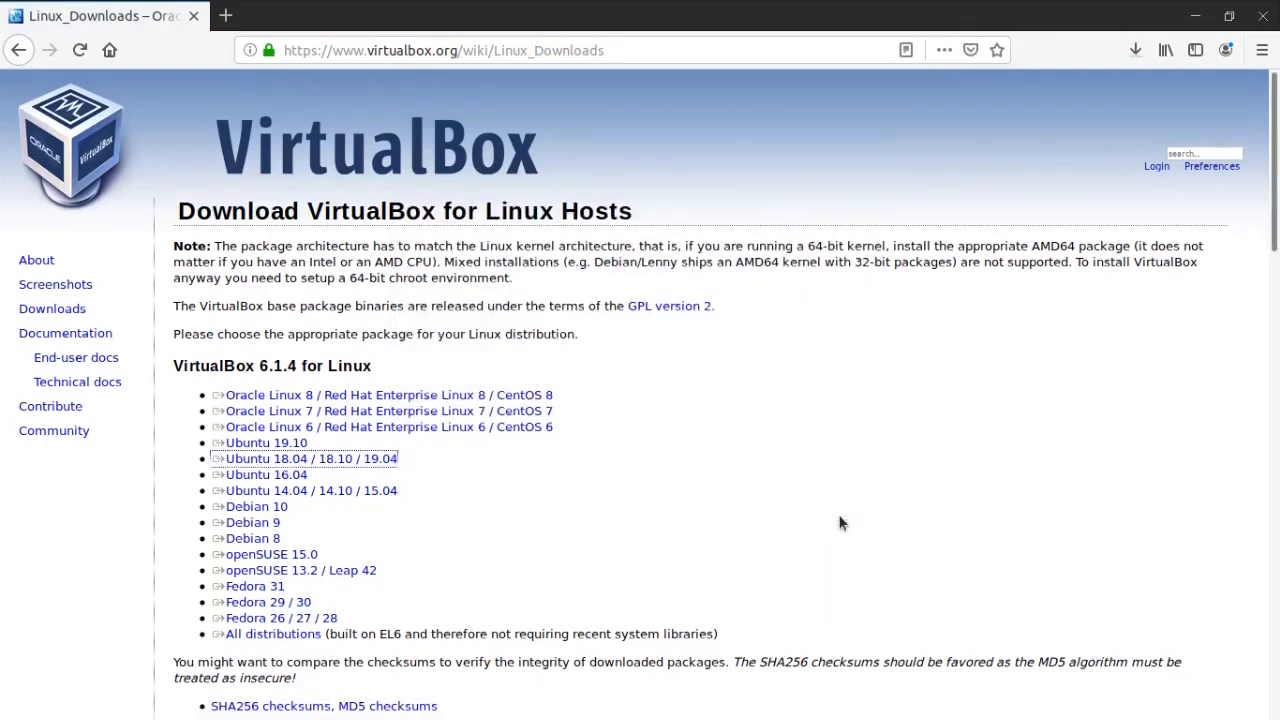
Step: Return to the general downloads page and save the VirtualBox 6.1.4 Extension Pack for all supported platforms to disk
{"action": "left_click", "coordinate": [18, 52]}
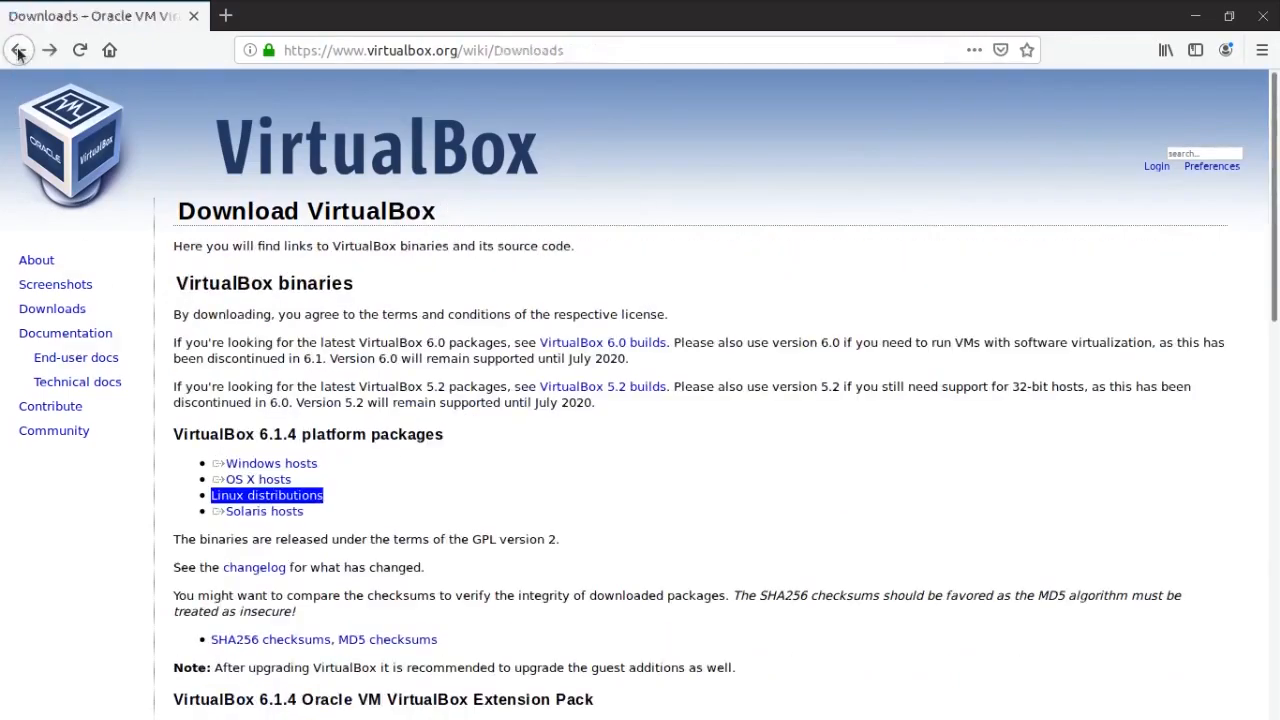
{"action": "scroll", "coordinate": [338, 507], "scroll_direction": "down", "scroll_amount": 5}
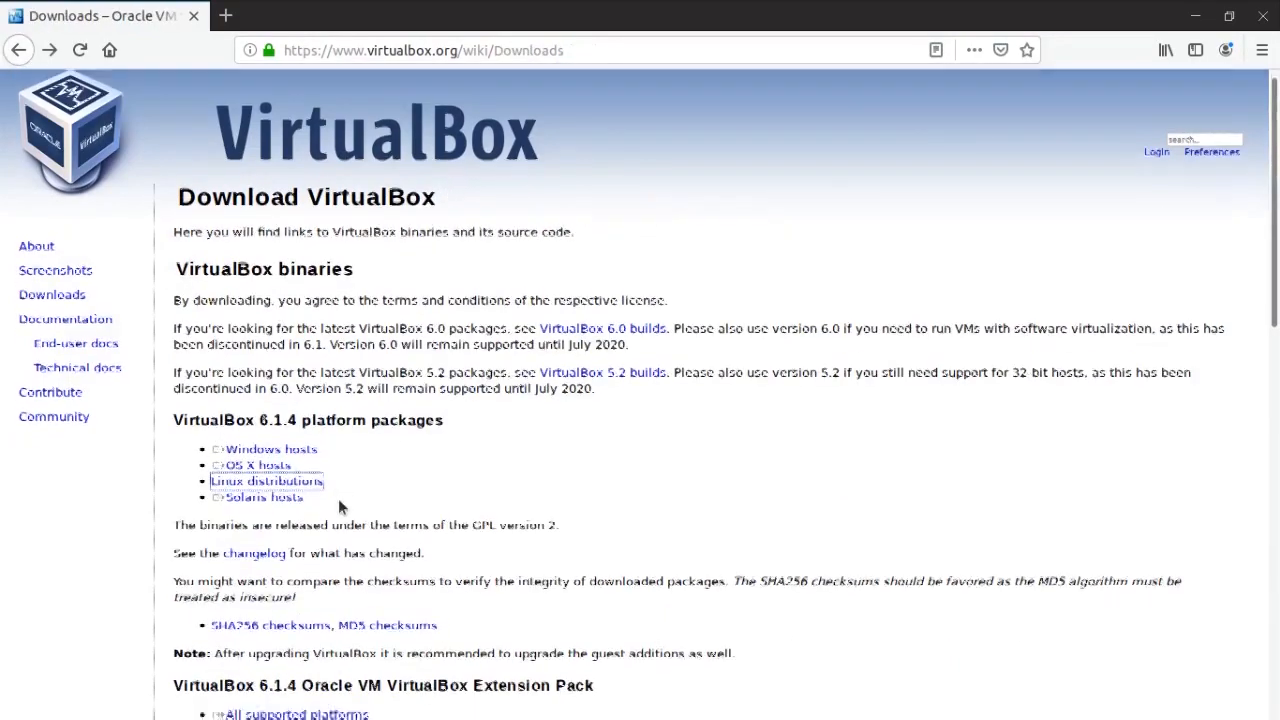
{"action": "scroll", "coordinate": [338, 507], "scroll_direction": "down", "scroll_amount": 4}
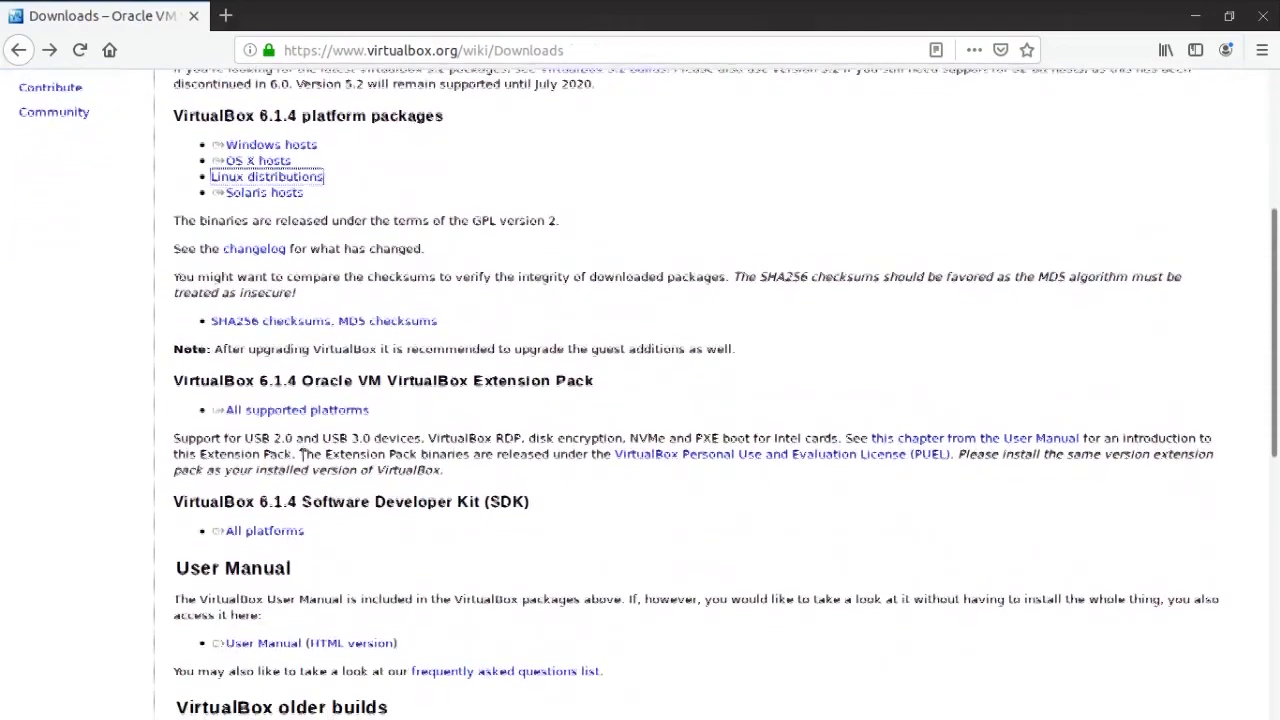
{"action": "left_click", "coordinate": [283, 410]}
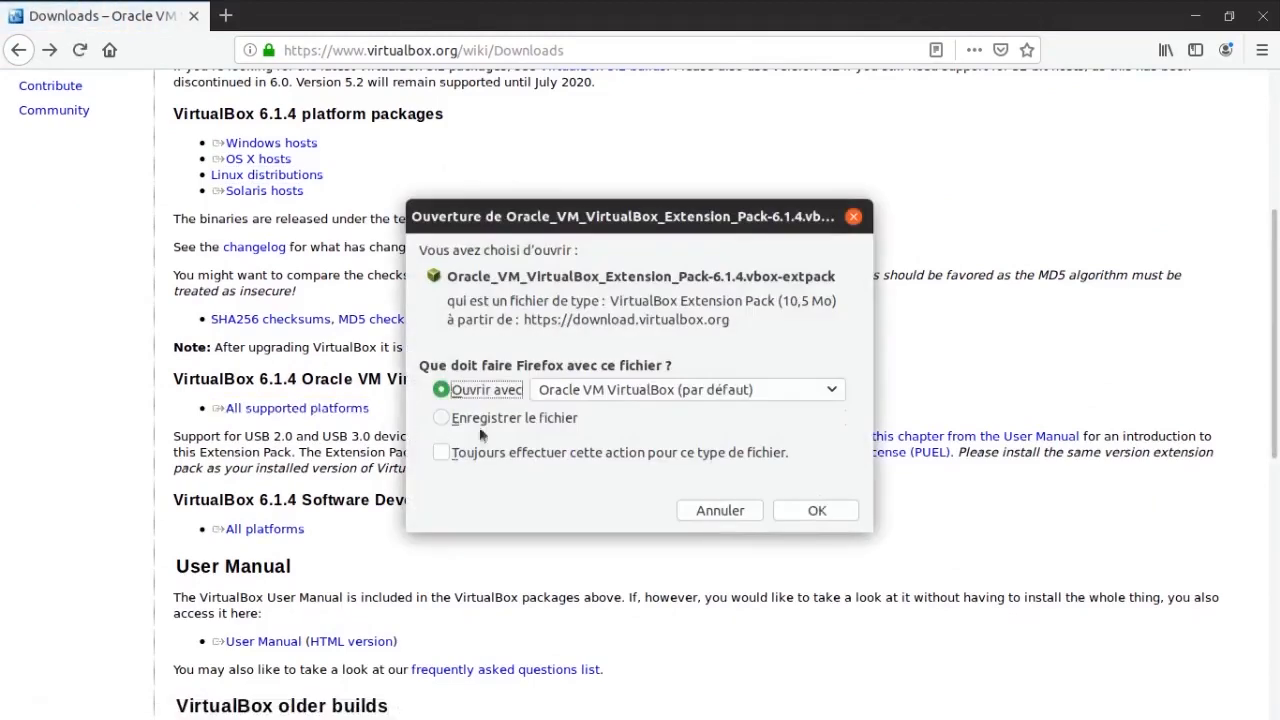
{"action": "left_click", "coordinate": [523, 417]}
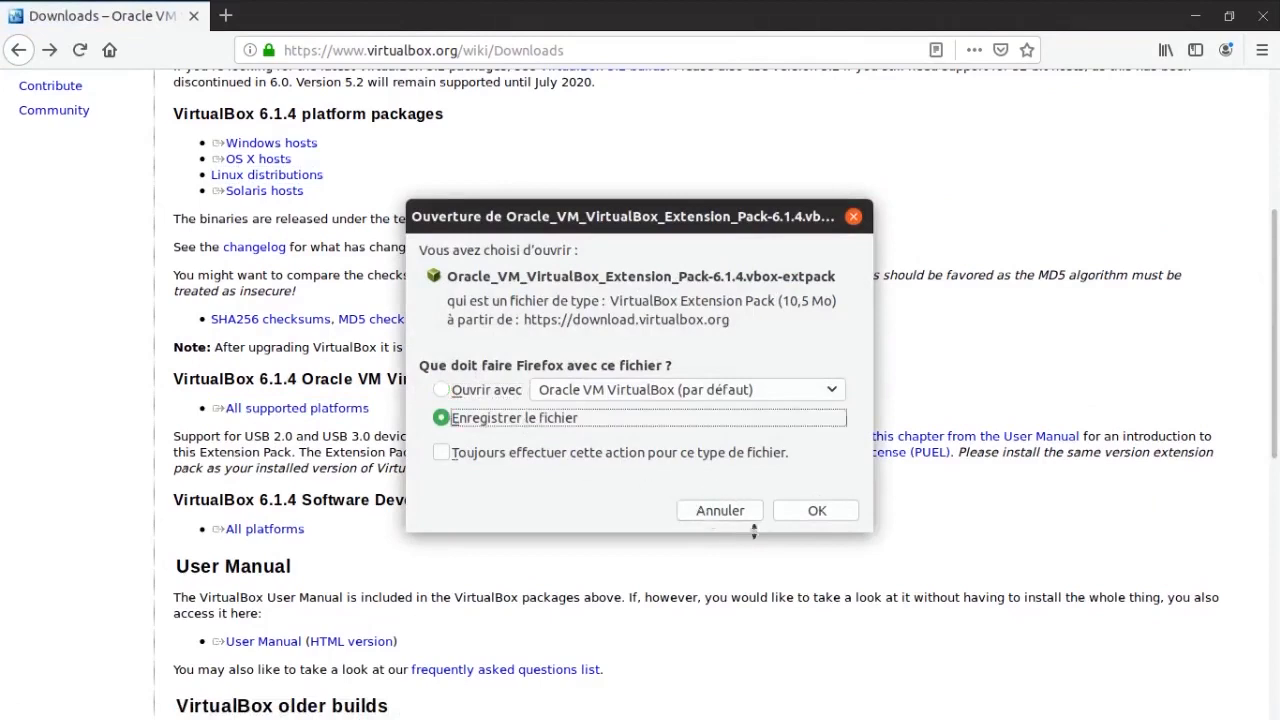
{"action": "left_click", "coordinate": [817, 511]}
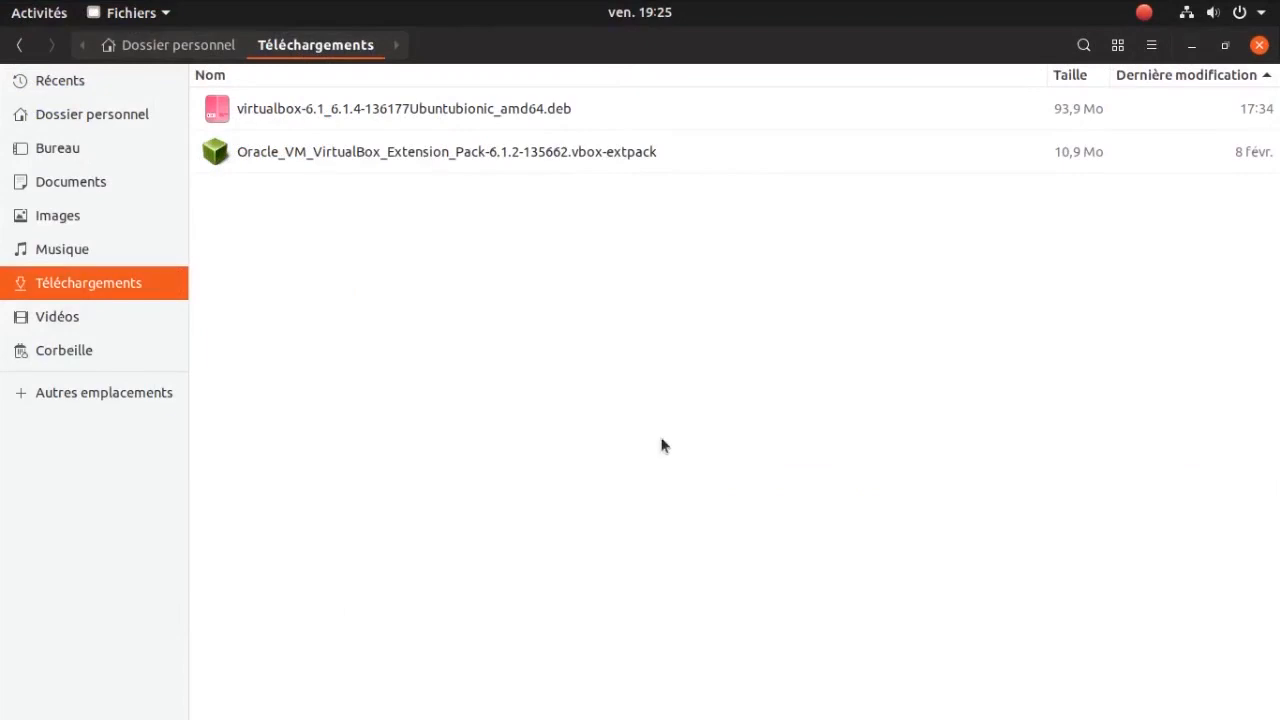
Step: Open a maximized terminal in the Téléchargements folder and list its files with ls
{"action": "right_click", "coordinate": [745, 500]}
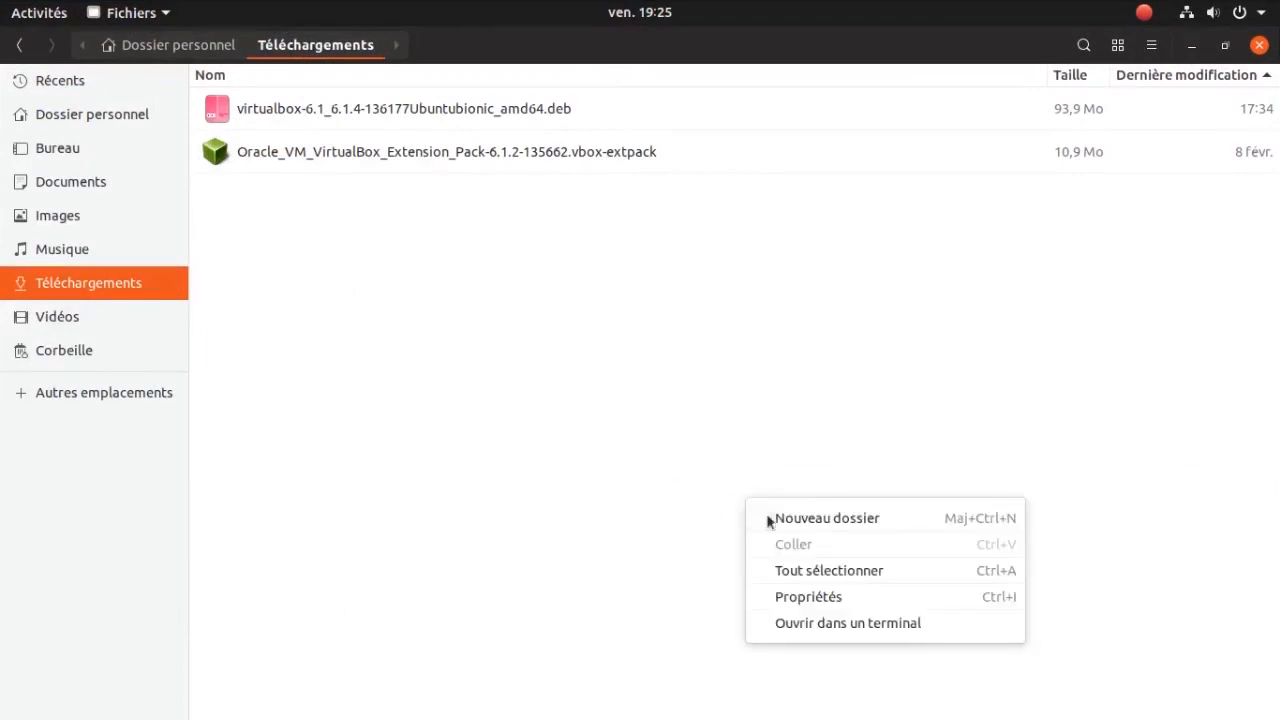
{"action": "left_click", "coordinate": [826, 622]}
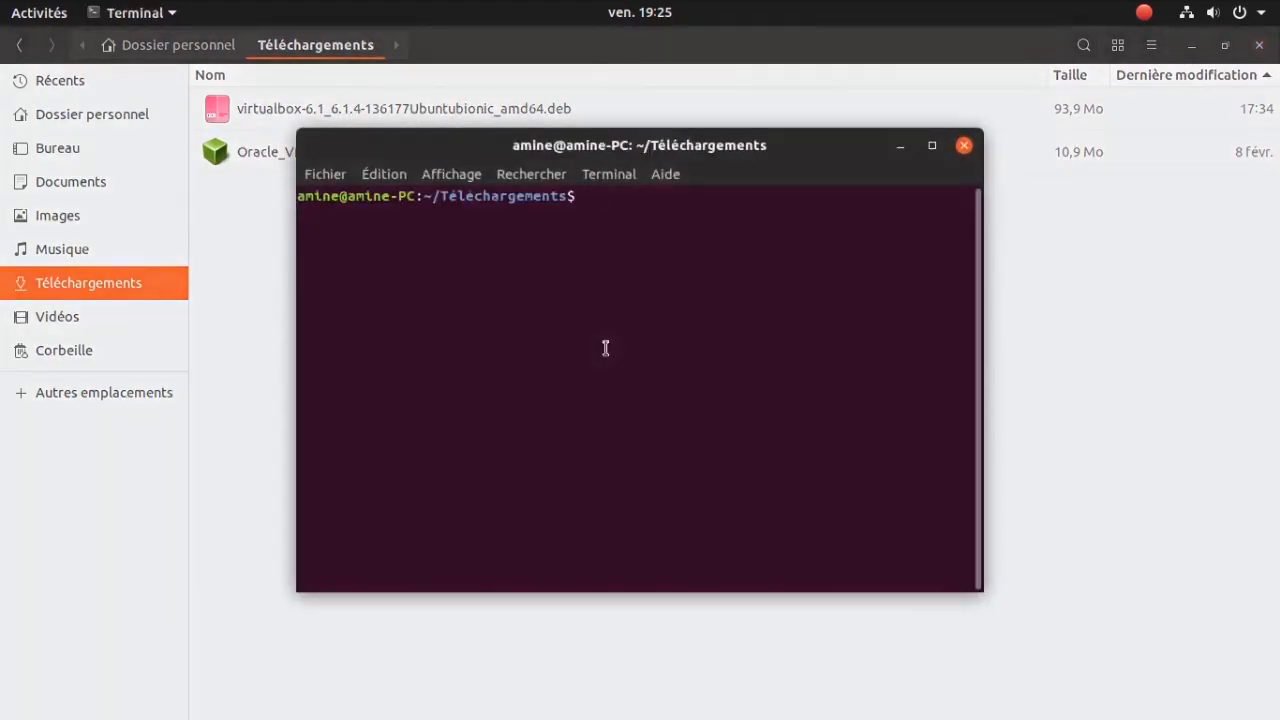
{"action": "left_click", "coordinate": [940, 143]}
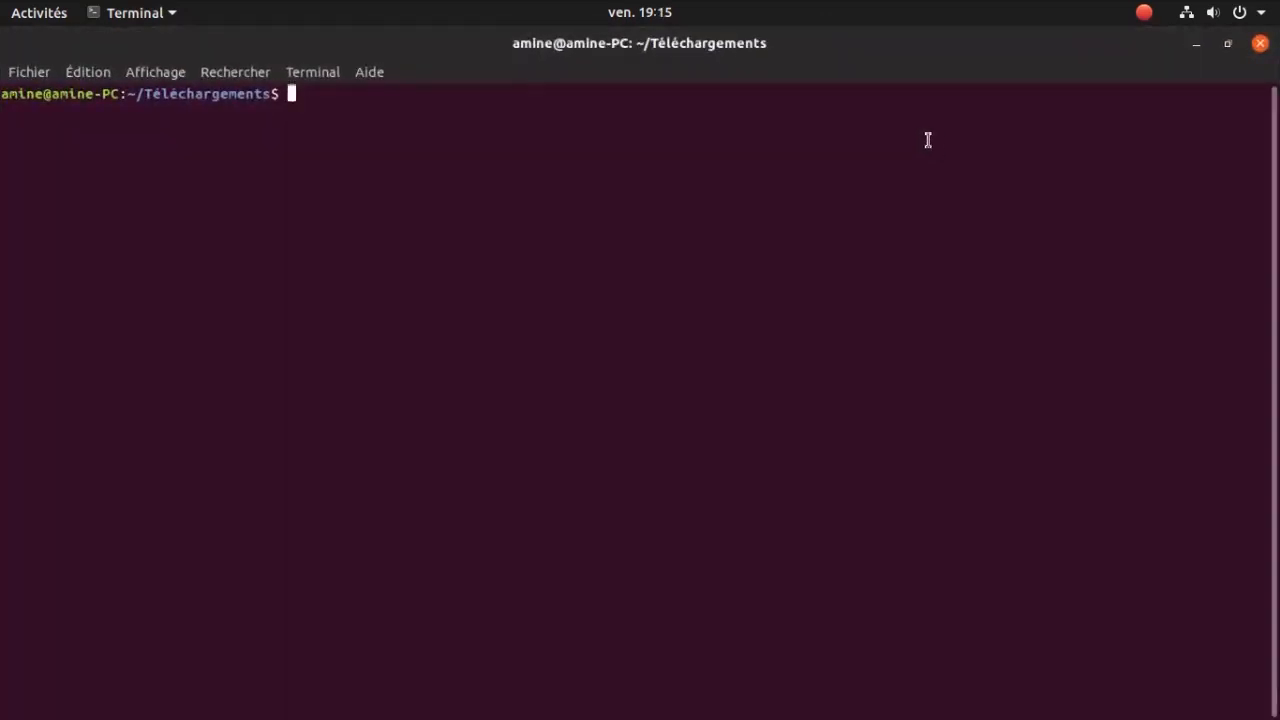
{"action": "type", "text": "ls"}
{"action": "key", "text": "Return"}
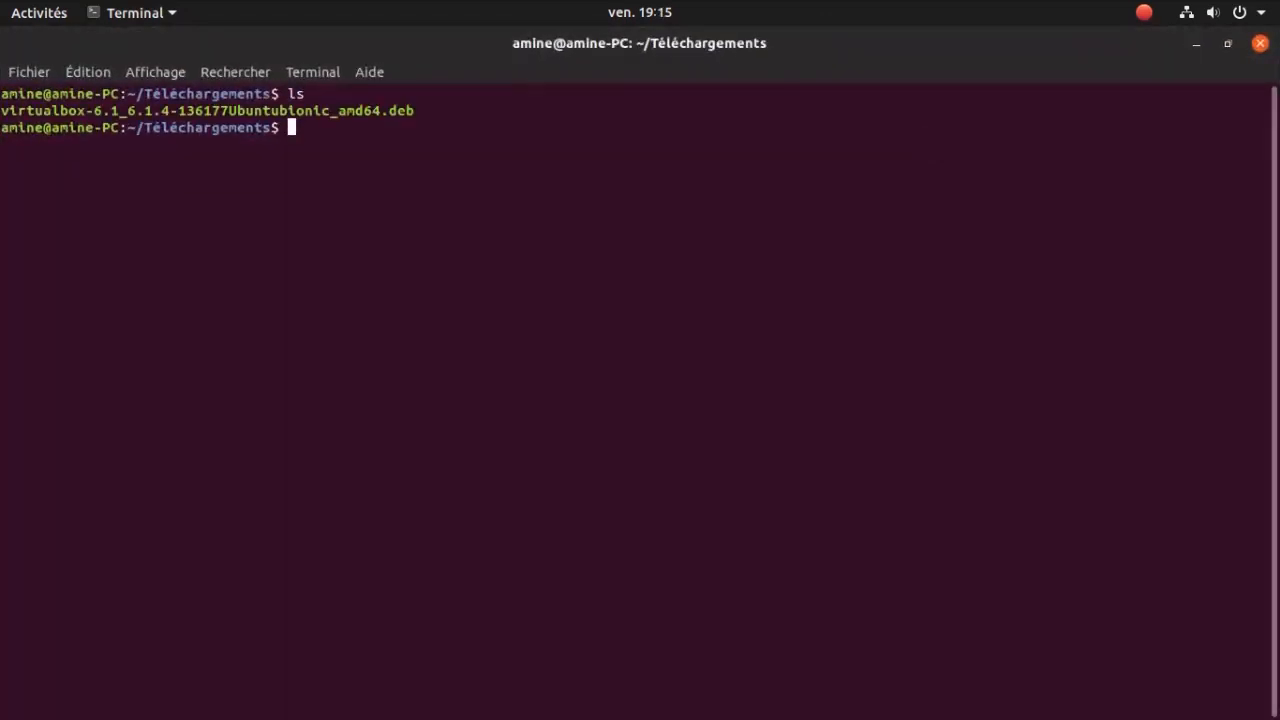
Step: Run sudo dpkg -i on virtualbox-6.1_6.1.4-136177Ubuntubionic_amd64.deb and submit the account password
{"action": "type", "text": "sudo dpkg -i"}
{"action": "left_click_drag", "start_coordinate": [410, 111], "coordinate": [2, 111]}
{"action": "right_click", "coordinate": [26, 112]}
{"action": "left_click", "coordinate": [75, 129]}
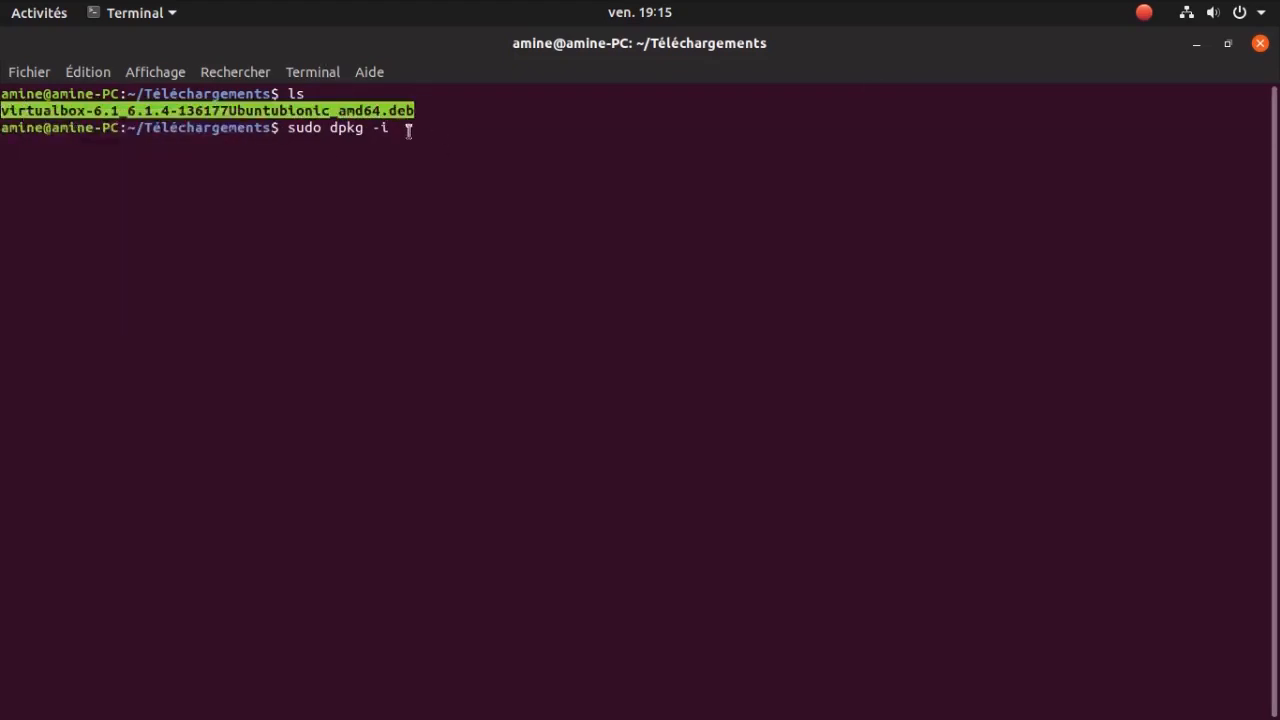
{"action": "left_click", "coordinate": [403, 127]}
{"action": "right_click", "coordinate": [401, 133]}
{"action": "left_click", "coordinate": [440, 204]}
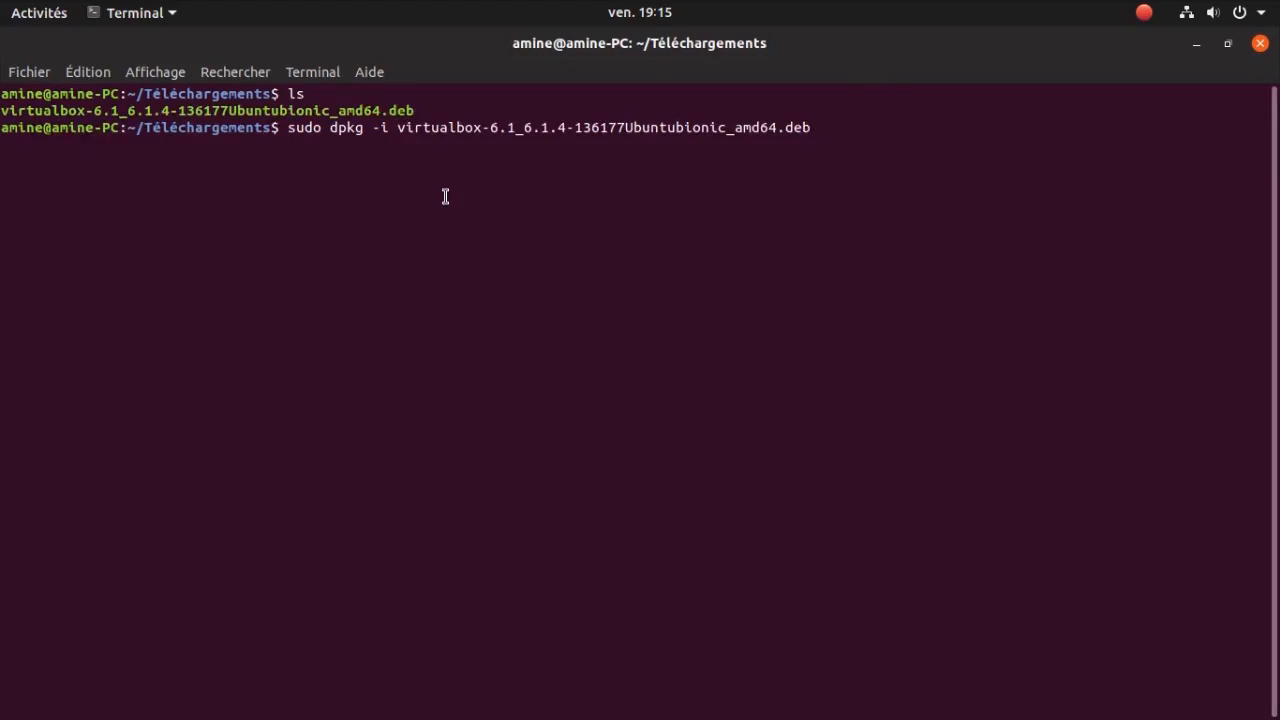
{"action": "key", "text": "Return"}
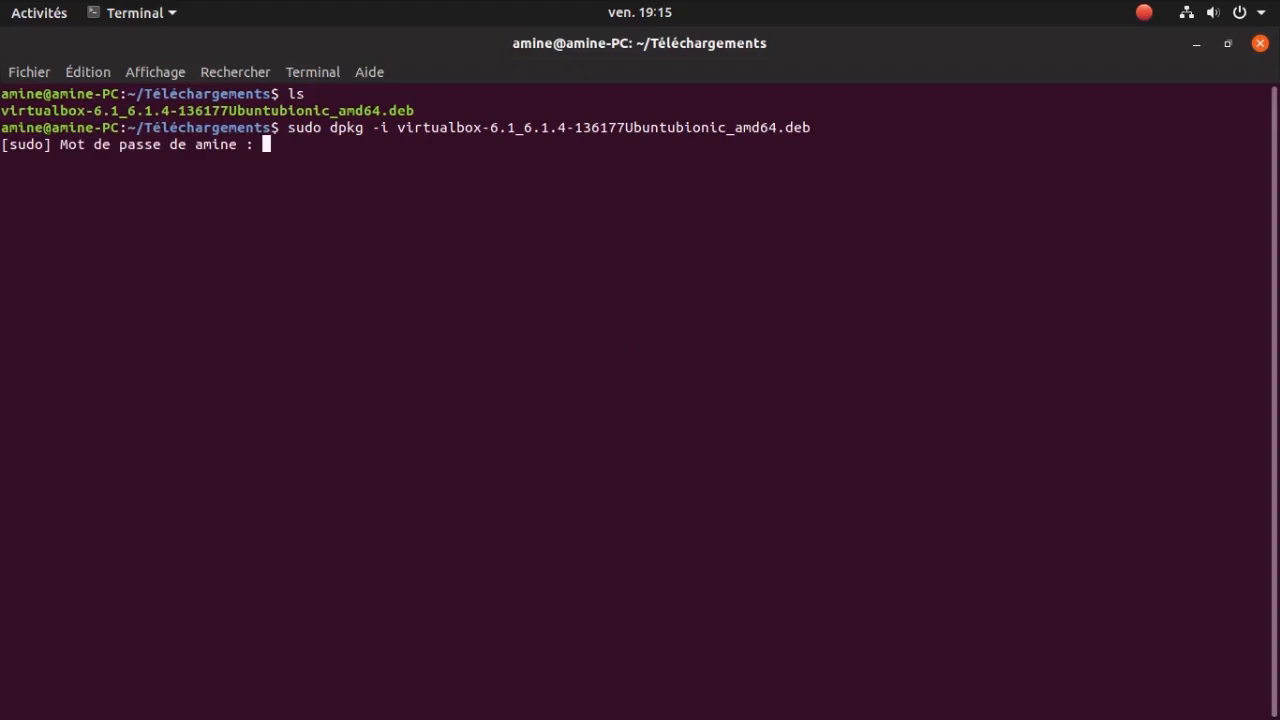
{"action": "key", "text": "Return"}
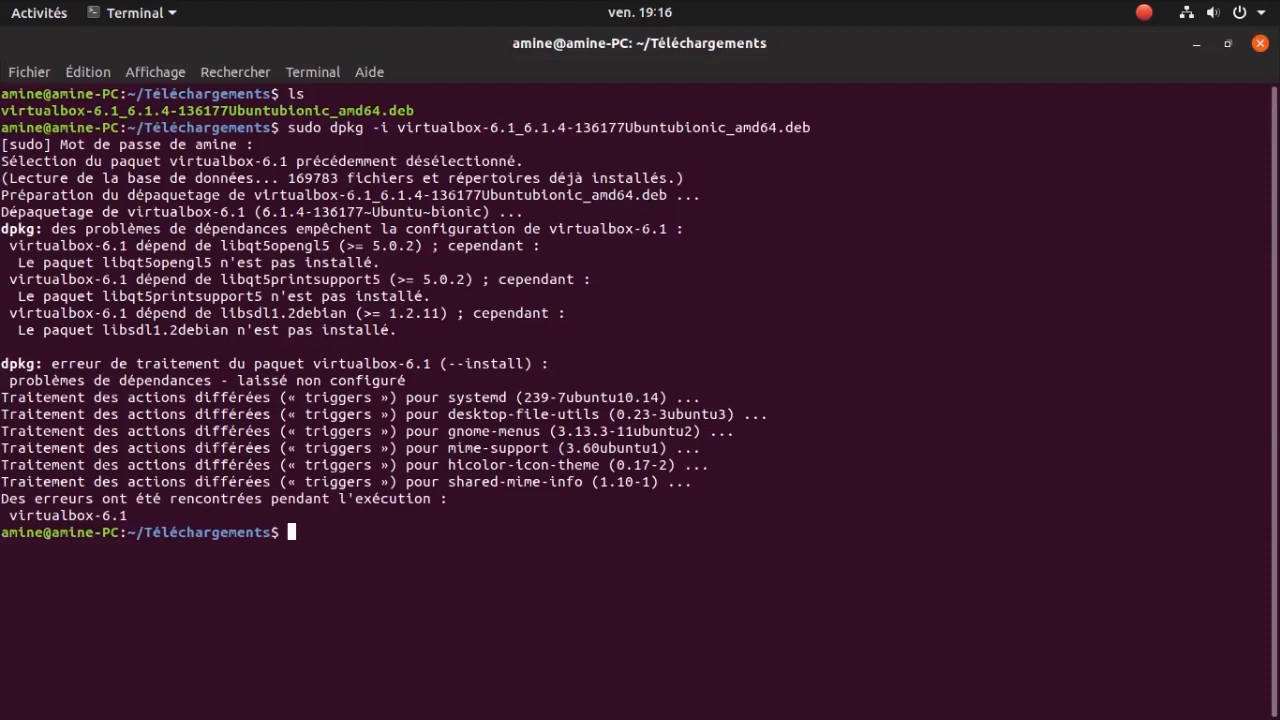
Step: Install the missing dependencies with sudo apt-get -f install, answering O to continue
{"action": "type", "text": "sudo apt-get "}
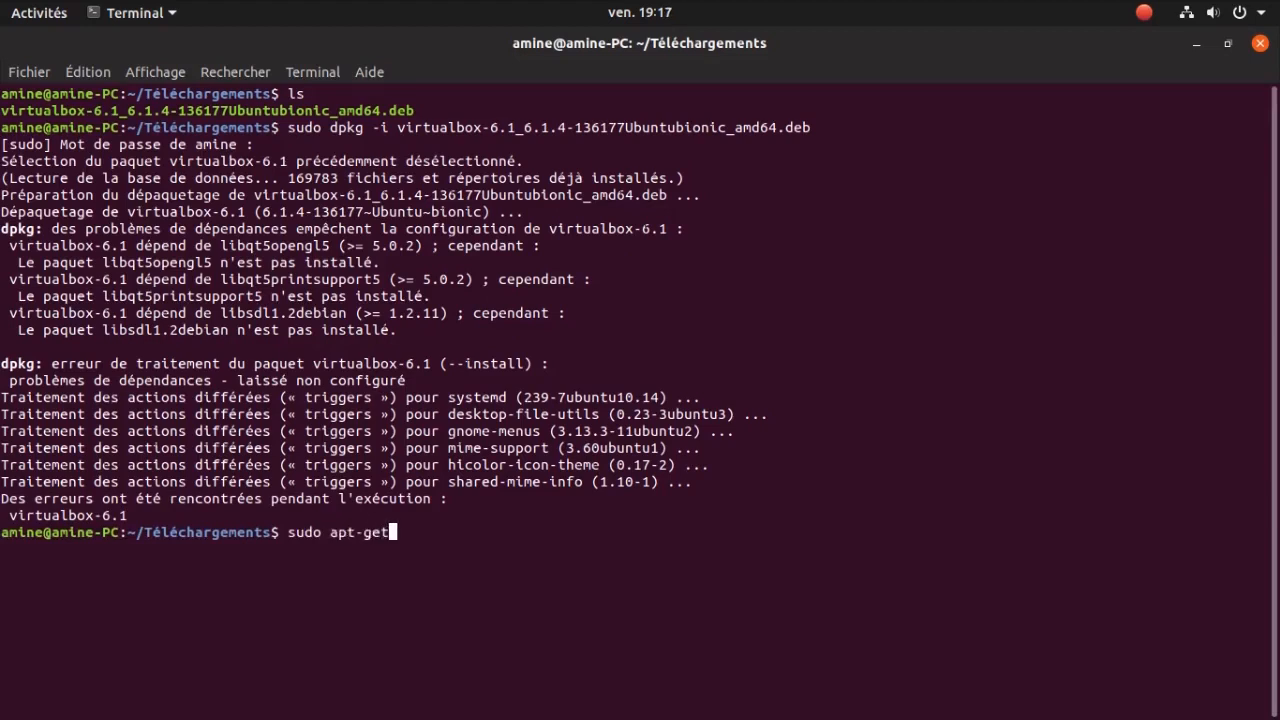
{"action": "type", "text": "-f install"}
{"action": "key", "text": "Return"}
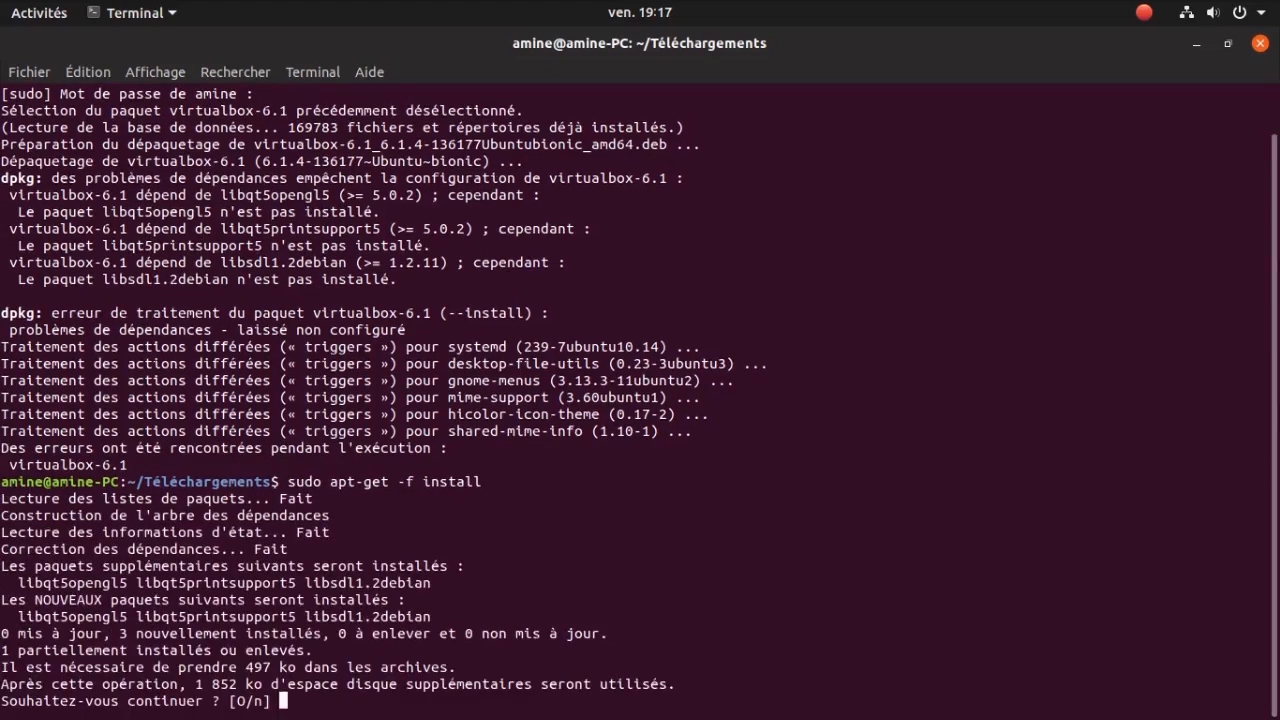
{"action": "type", "text": "O"}
{"action": "key", "text": "Return"}
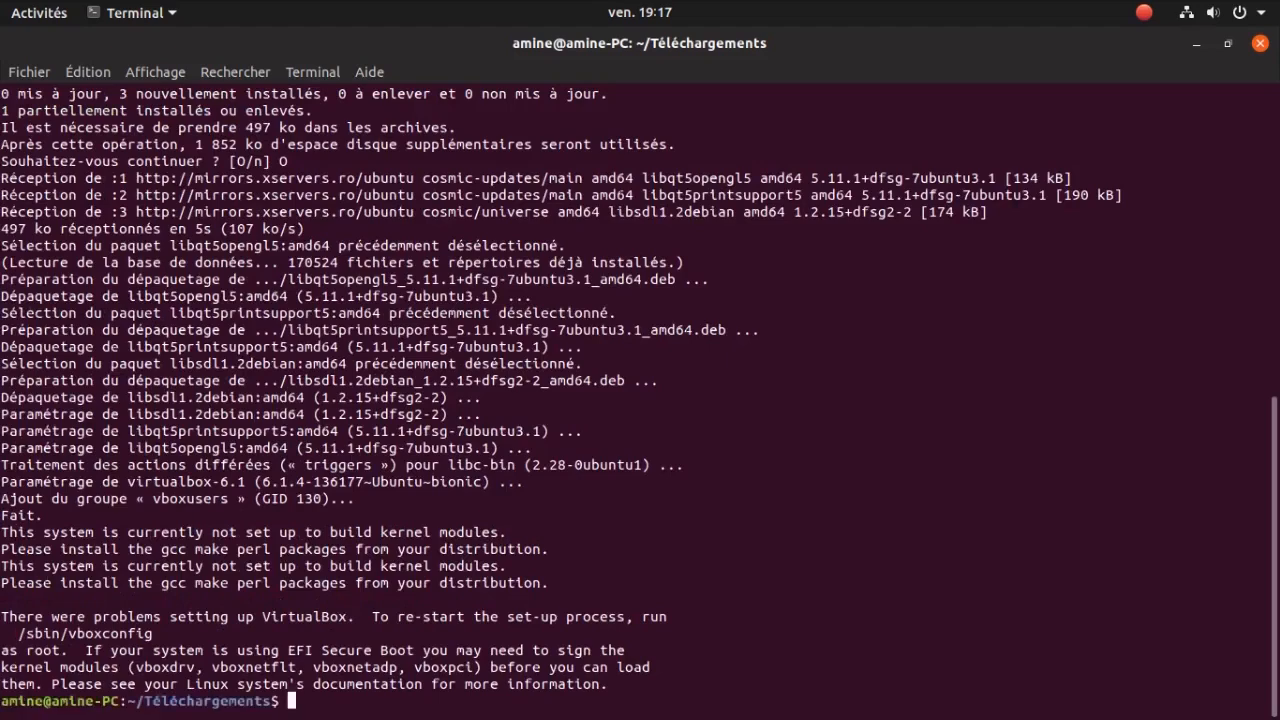
Step: Launch VirtualBox from the terminal with the virtualbox command, maximize its window and show its version information
{"action": "type", "text": "virtualbox"}
{"action": "key", "text": "Return"}
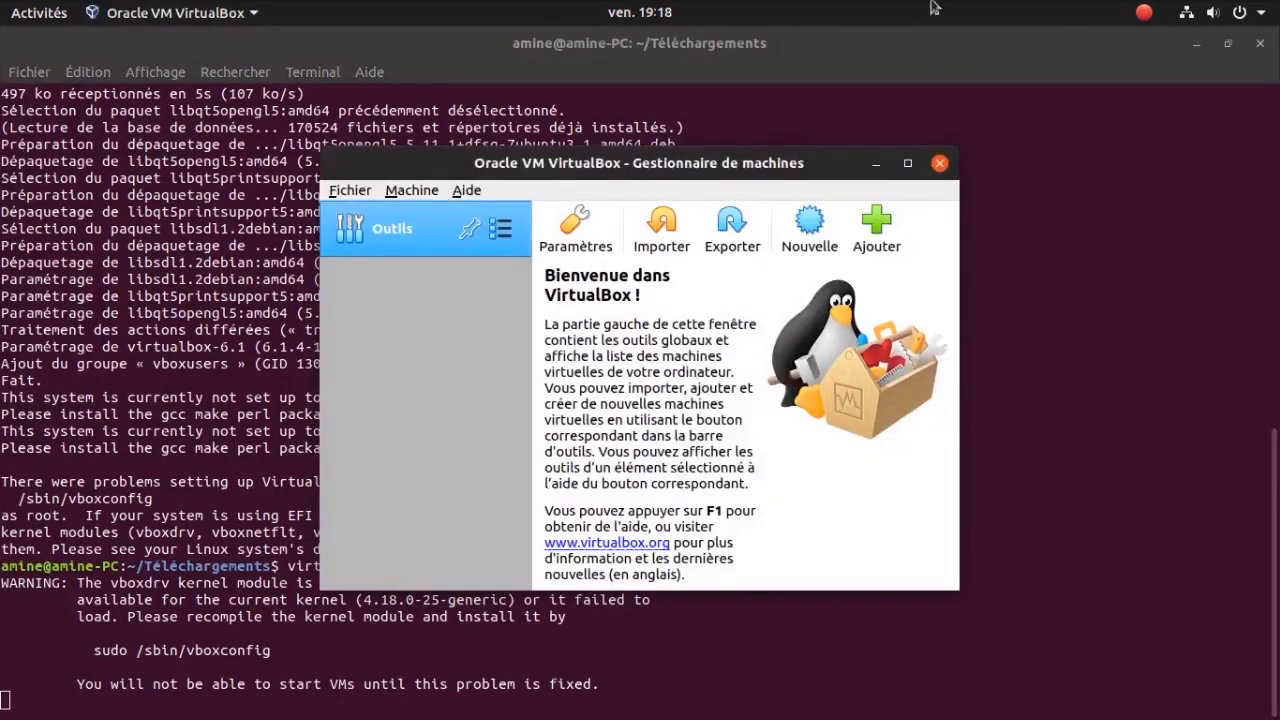
{"action": "left_click", "coordinate": [906, 163]}
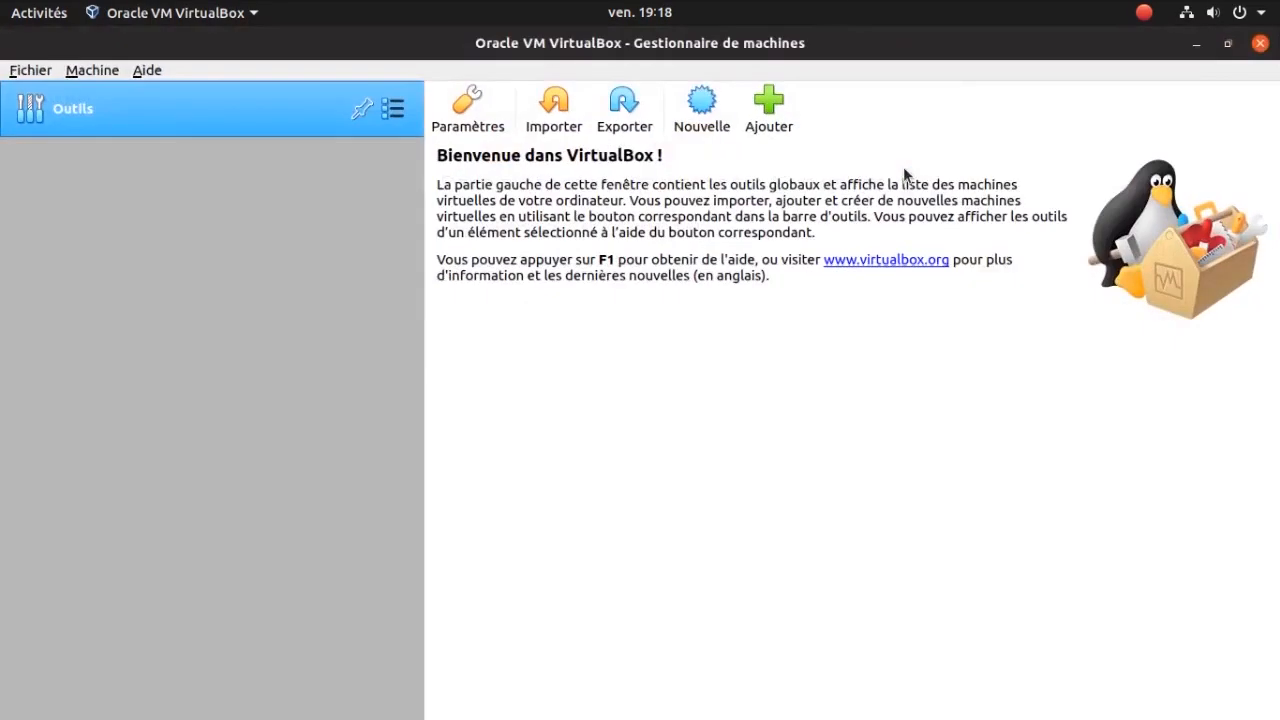
{"action": "left_click", "coordinate": [146, 71]}
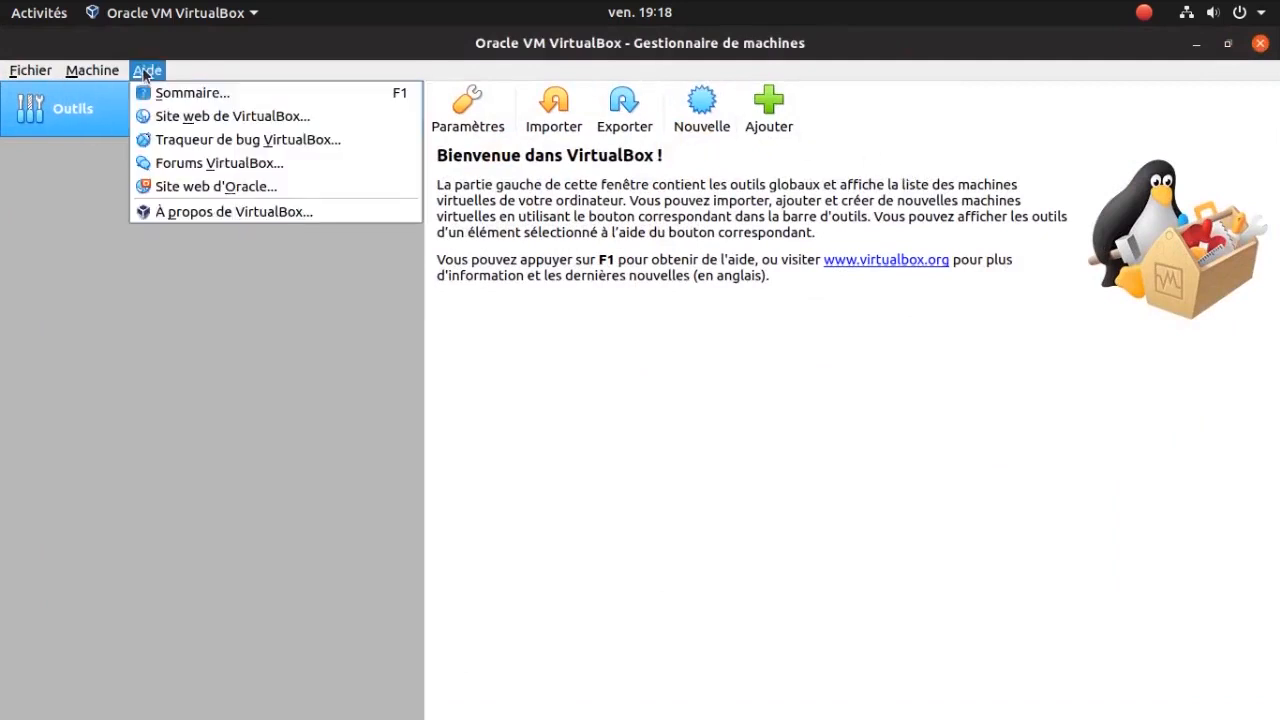
{"action": "left_click", "coordinate": [224, 214]}
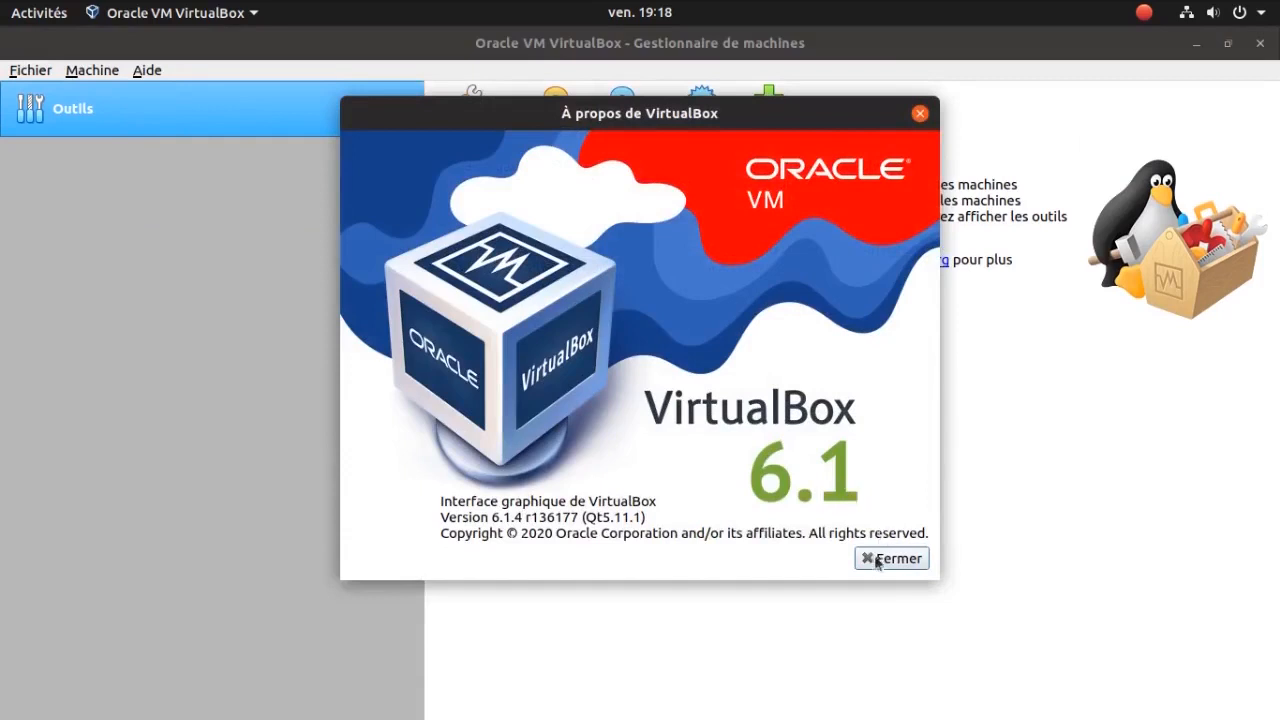
Step: Add the running VirtualBox application to the dock favourites
{"action": "mouse_move", "coordinate": [1, 436]}
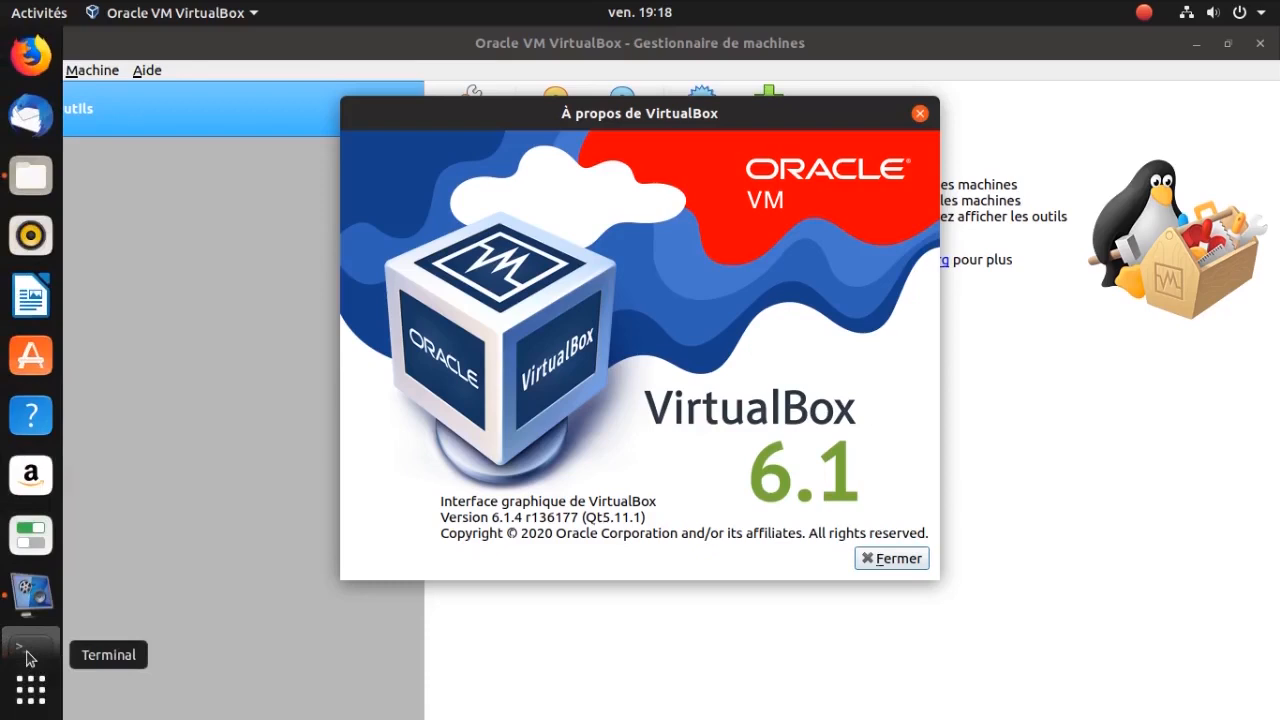
{"action": "right_click", "coordinate": [29, 647]}
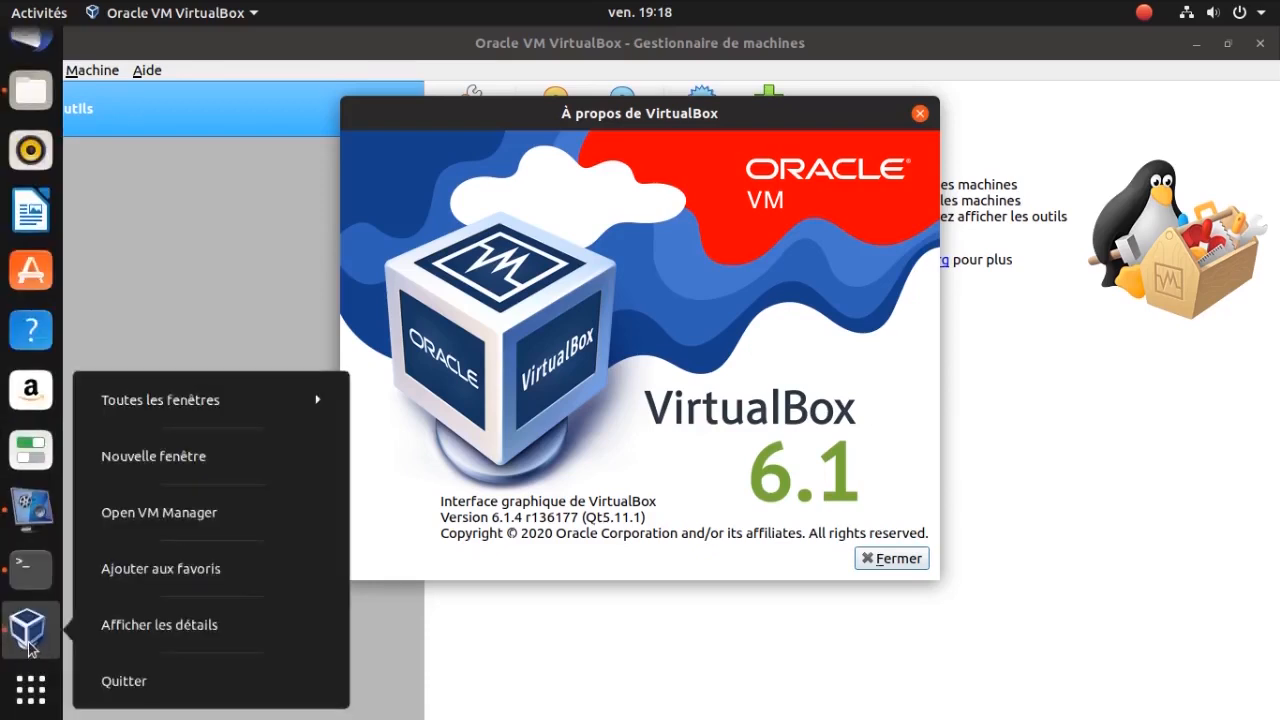
{"action": "left_click", "coordinate": [121, 573]}
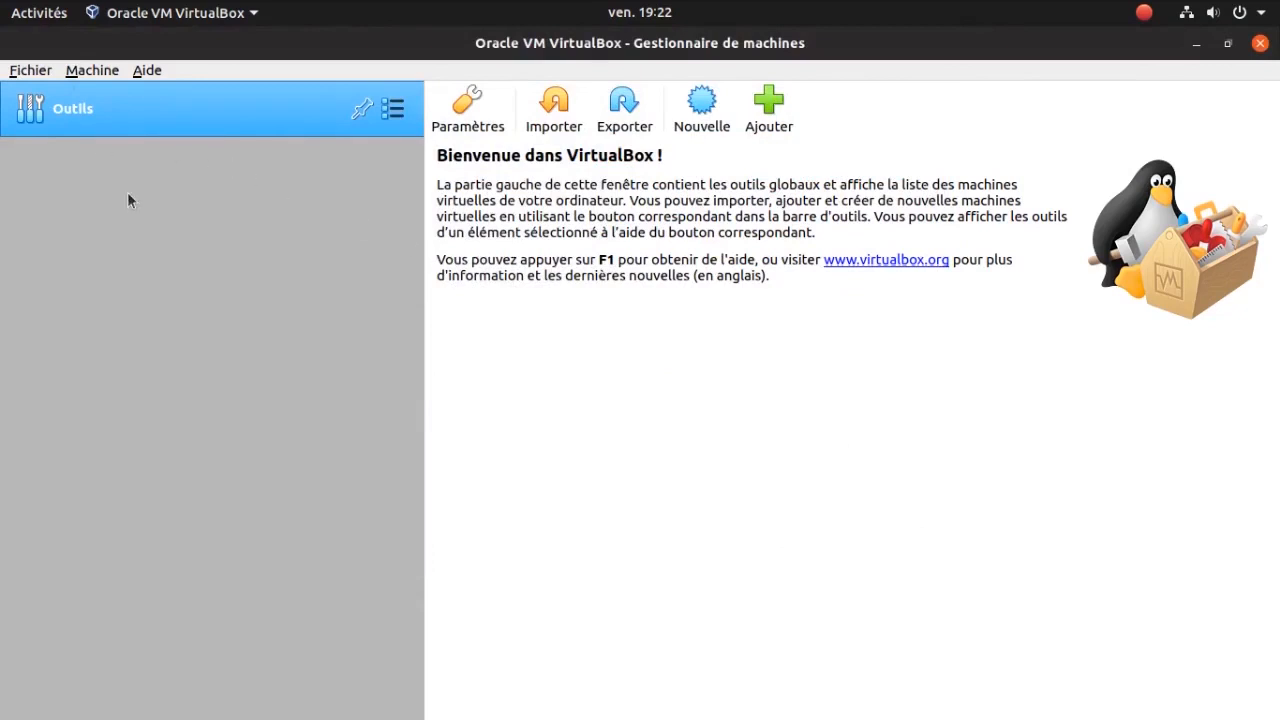
Step: In the VirtualBox extension preferences, add the Oracle_VM_VirtualBox_Extension_Pack-6.1.2-135662.vbox-extpack file from the Téléchargements folder
{"action": "left_click", "coordinate": [29, 72]}
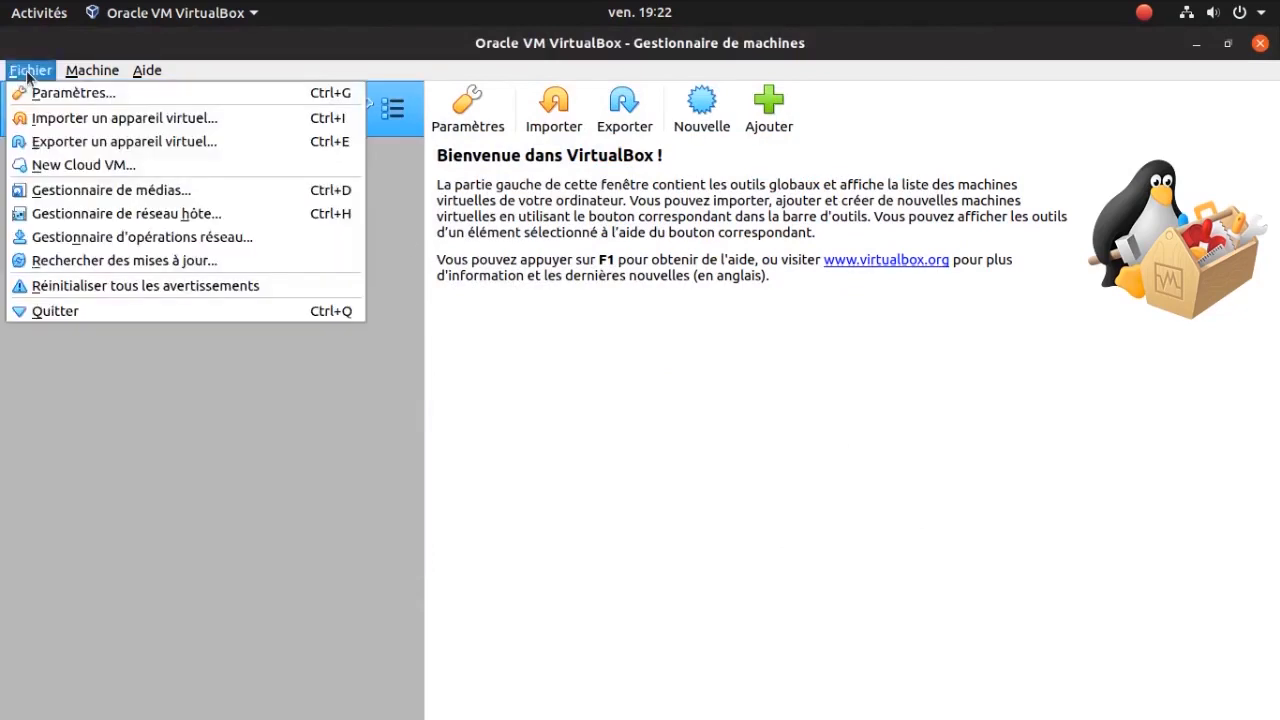
{"action": "left_click", "coordinate": [38, 93]}
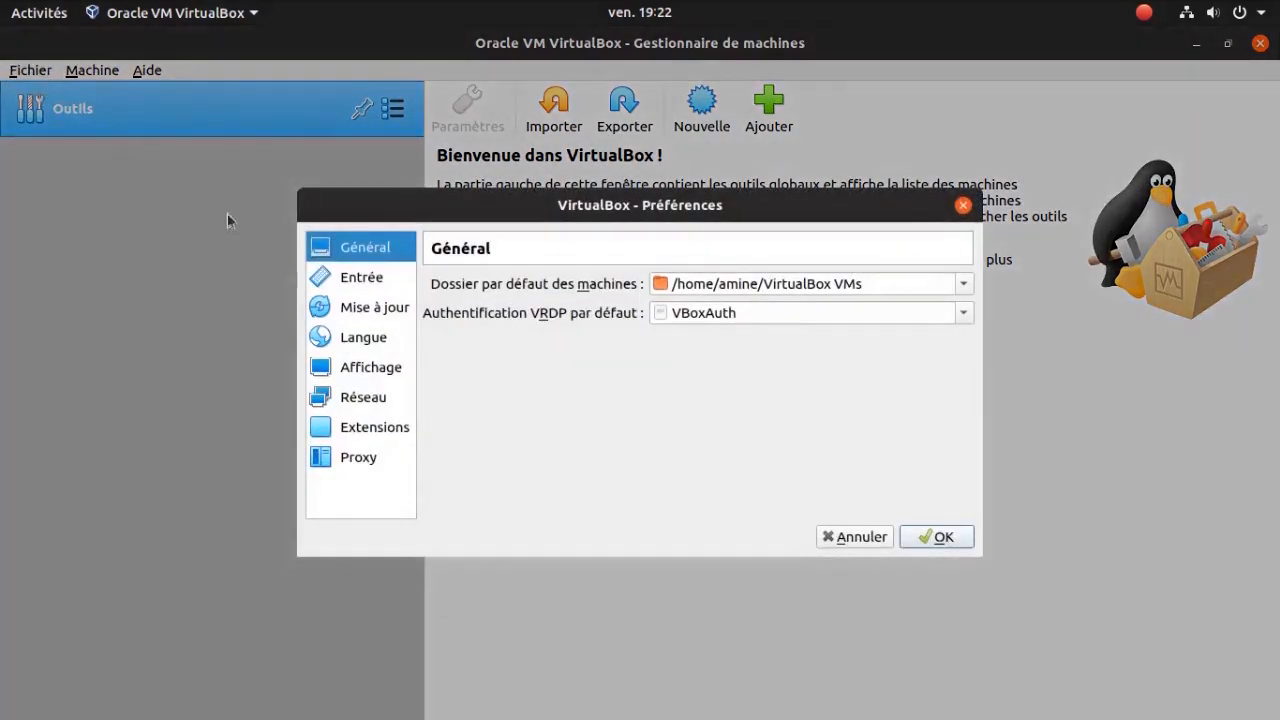
{"action": "left_click", "coordinate": [379, 432]}
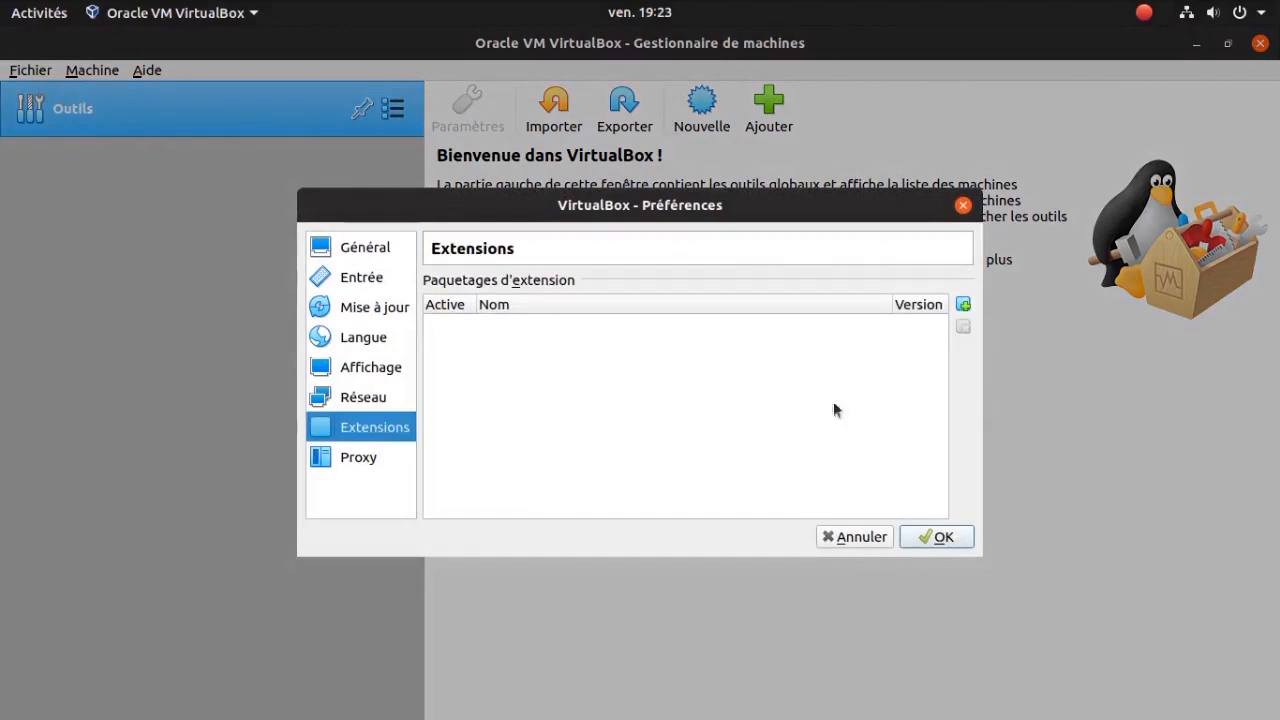
{"action": "left_click", "coordinate": [963, 306]}
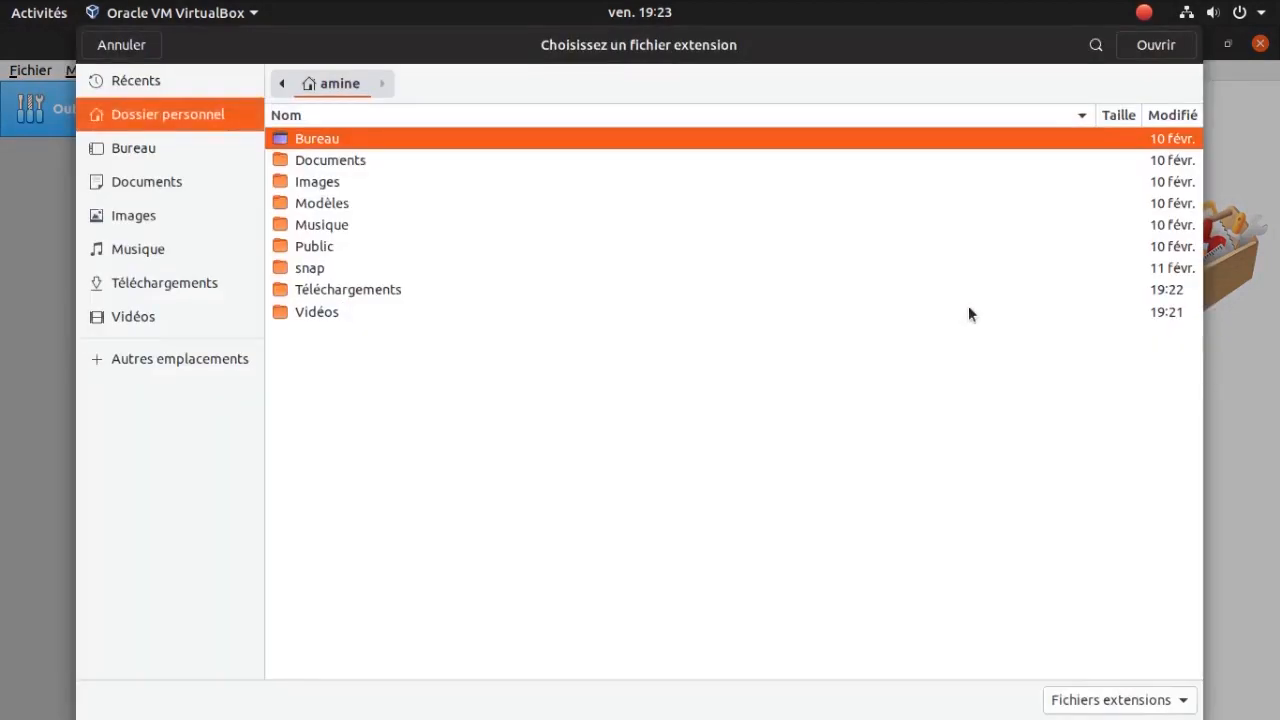
{"action": "left_click", "coordinate": [206, 284]}
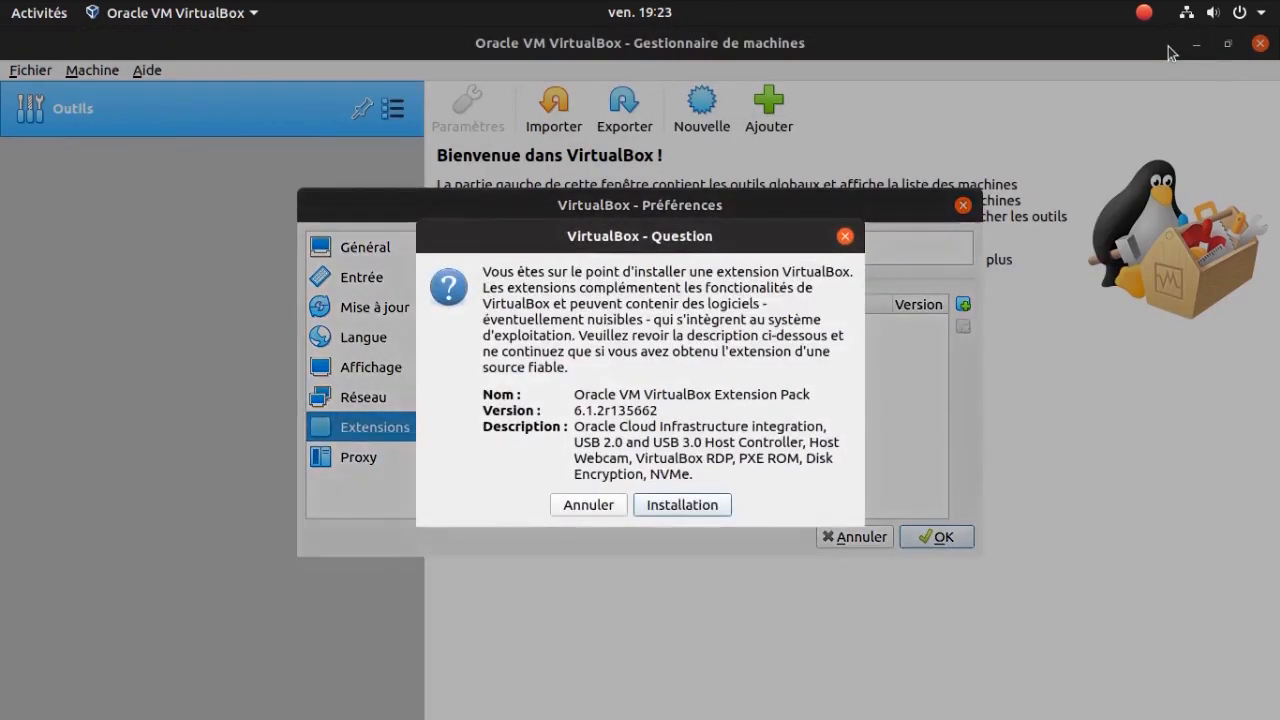
Step: Install the Oracle VM VirtualBox Extension Pack, accepting its licence after reading to the end, and save the preferences
{"action": "left_click", "coordinate": [678, 505]}
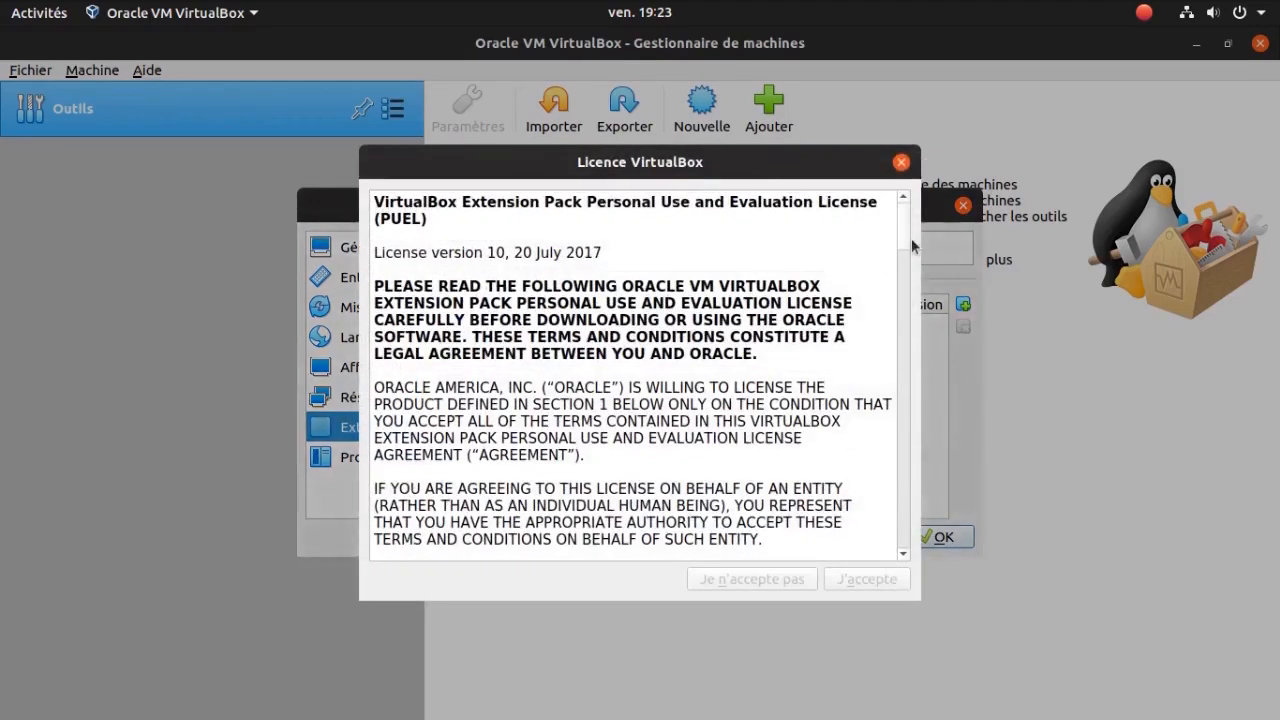
{"action": "left_click_drag", "start_coordinate": [902, 236], "coordinate": [909, 550]}
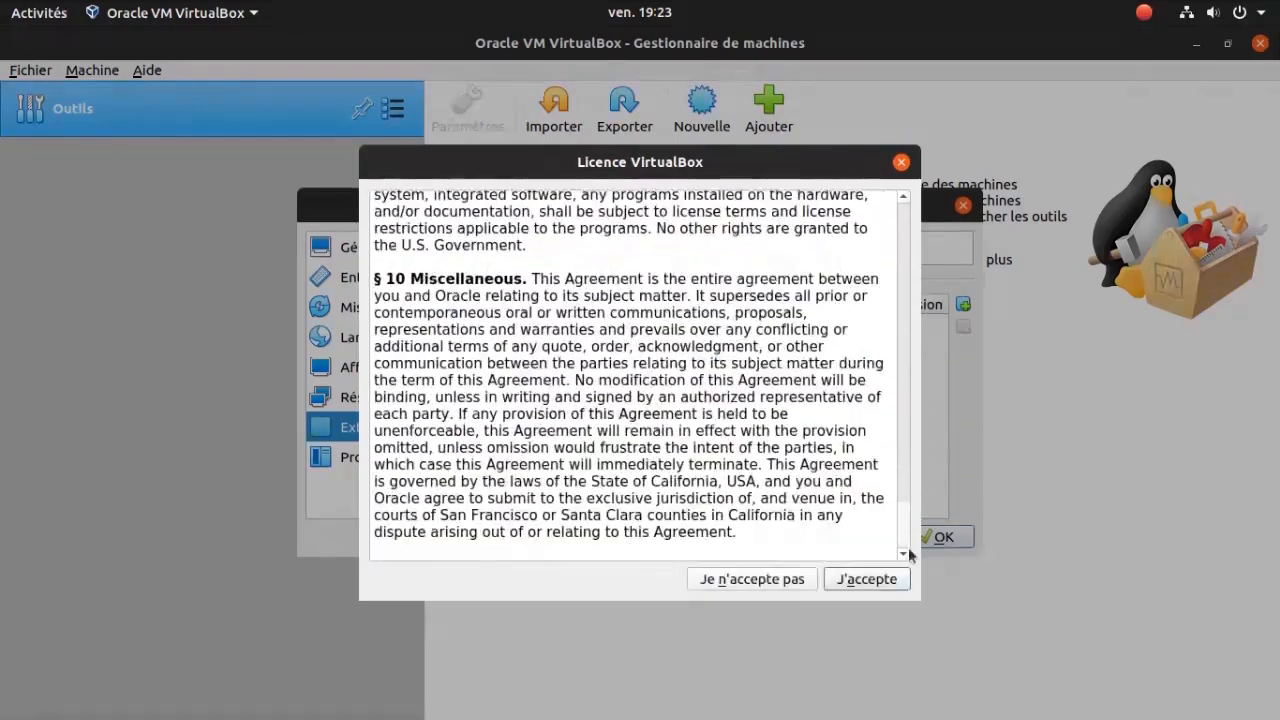
{"action": "left_click", "coordinate": [857, 581]}
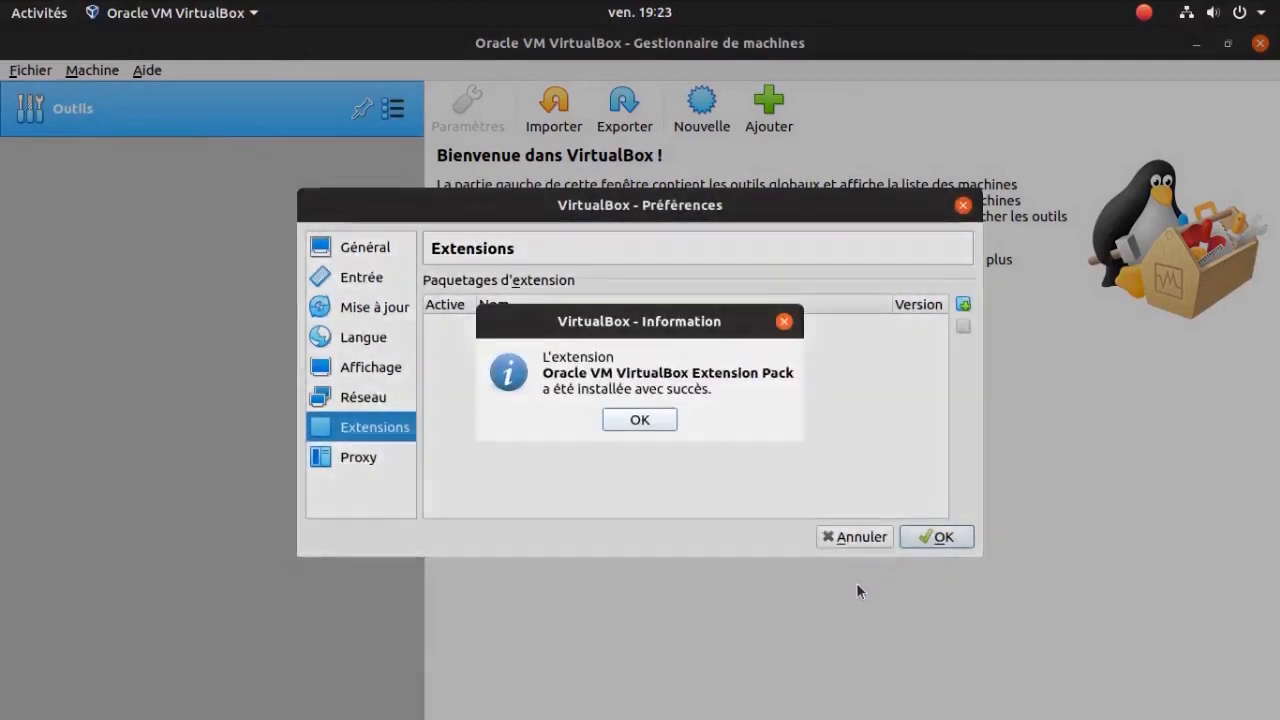
{"action": "left_click", "coordinate": [640, 420]}
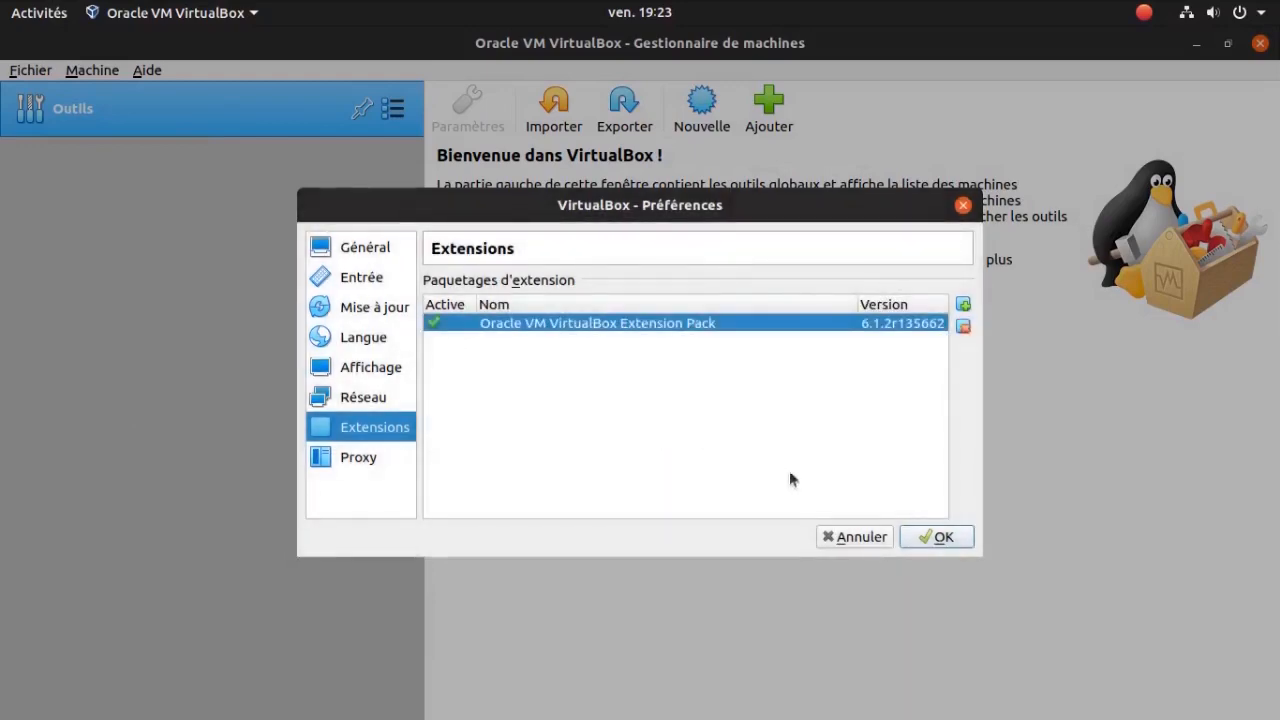
{"action": "left_click", "coordinate": [939, 537]}
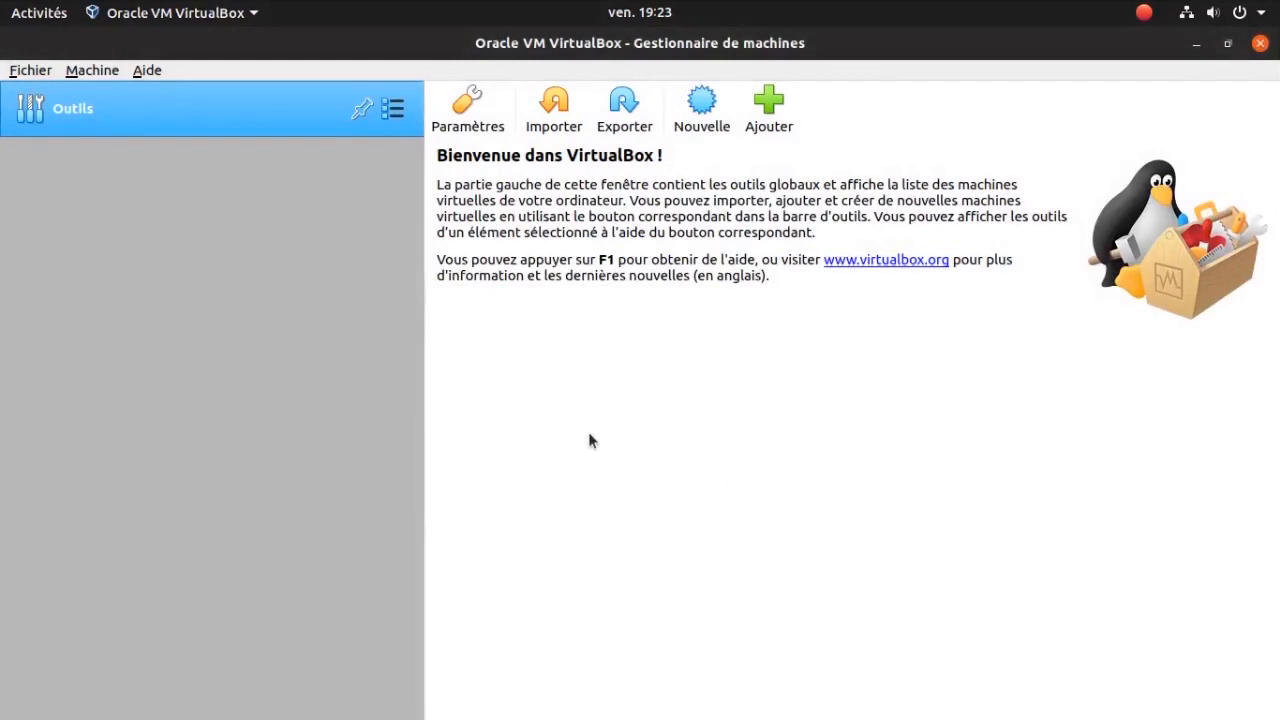